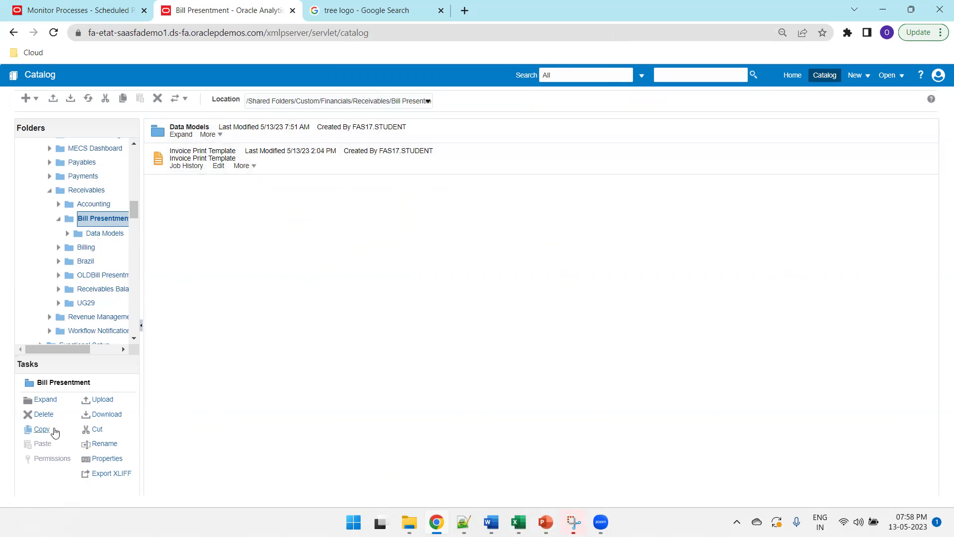
In the custom Receivables folder, start renaming the Bill Presentment folder
left_click(101, 443)
Prefix the folder name with DONOT_USE_ and confirm the rename
left_click(515, 269)
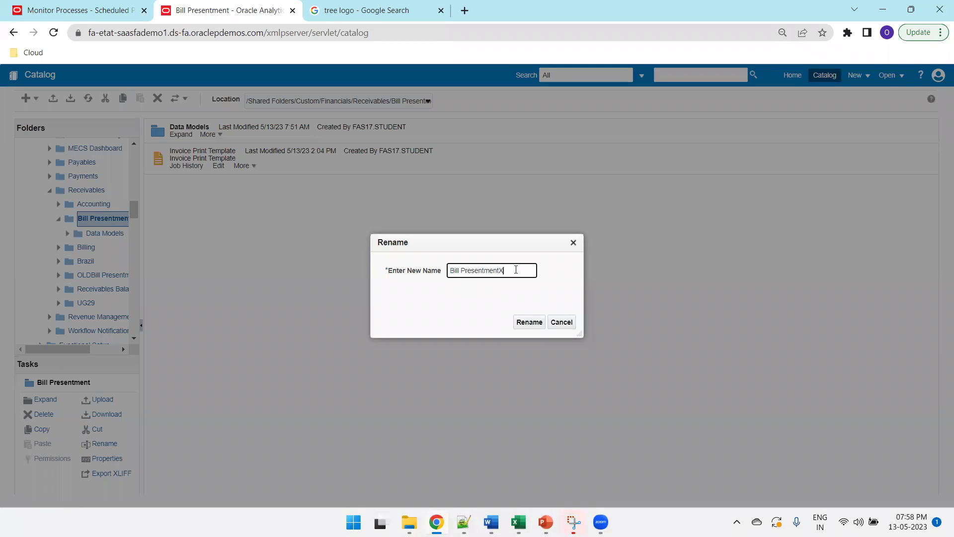
type("XX")
key("BackSpace")
type("DONOT_USE_")
left_click(519, 322)
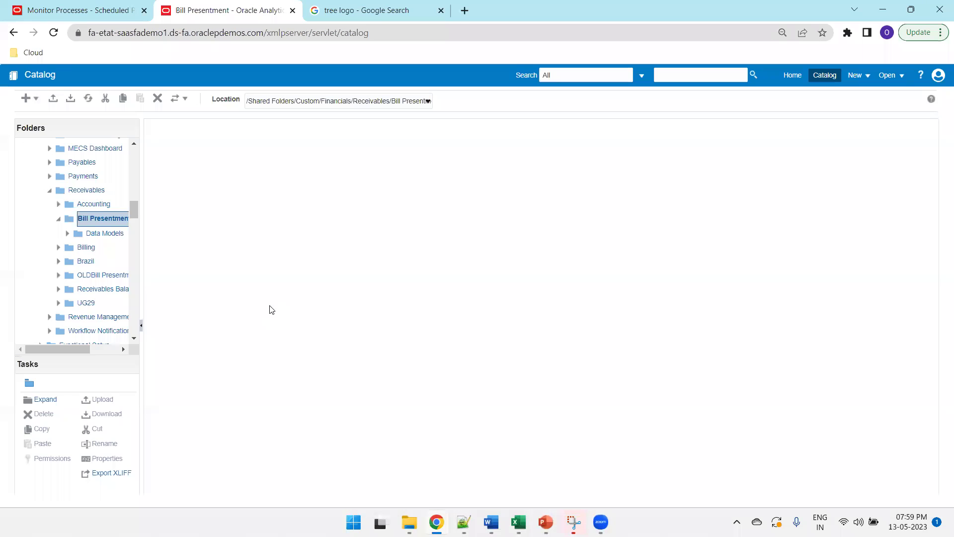
Open the custom Financials folder in the catalog tree
scroll(114, 238, "down", 10)
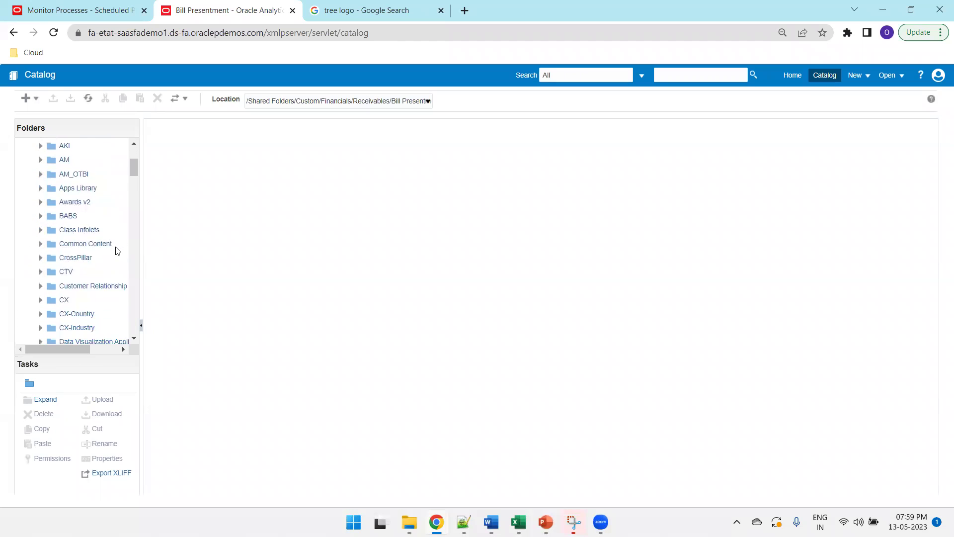
scroll(116, 257, "up", 12)
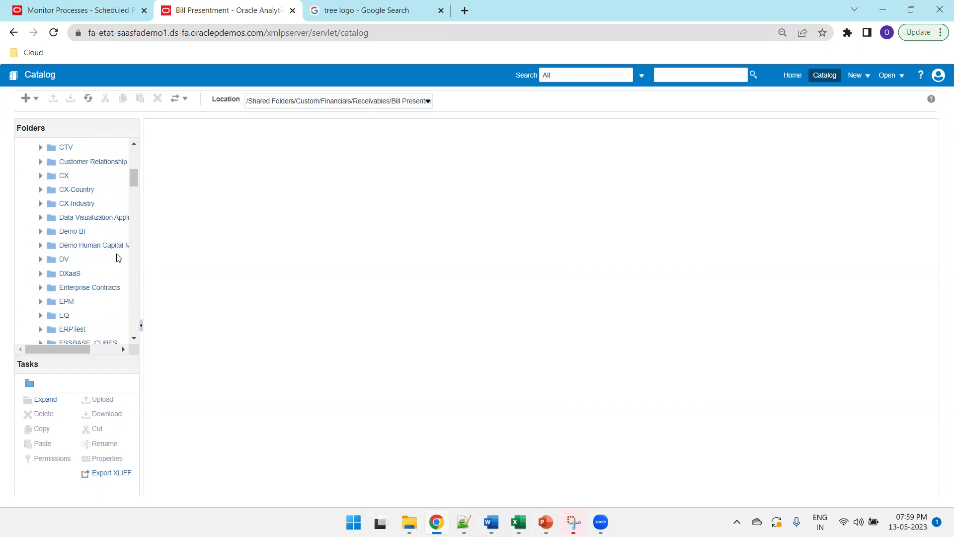
scroll(74, 257, "down", 10)
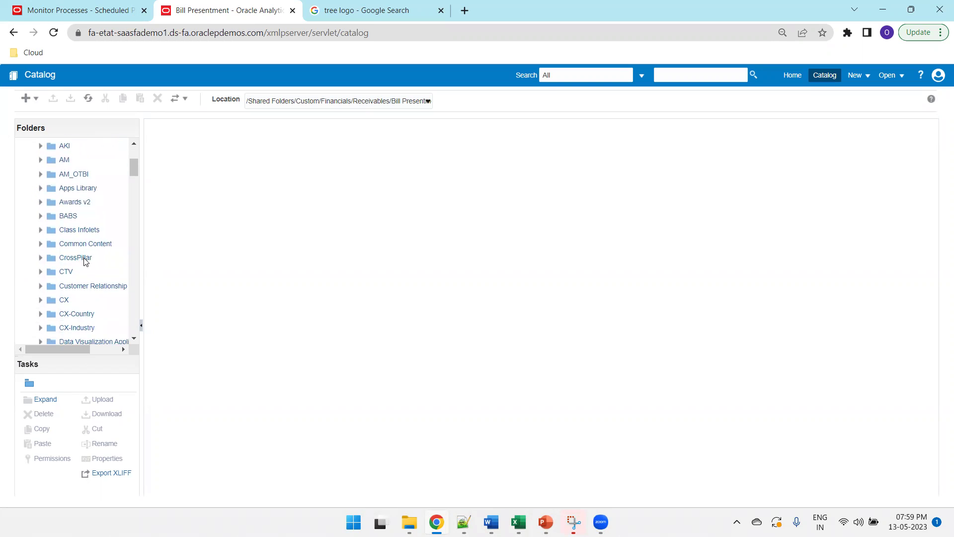
left_click(83, 152)
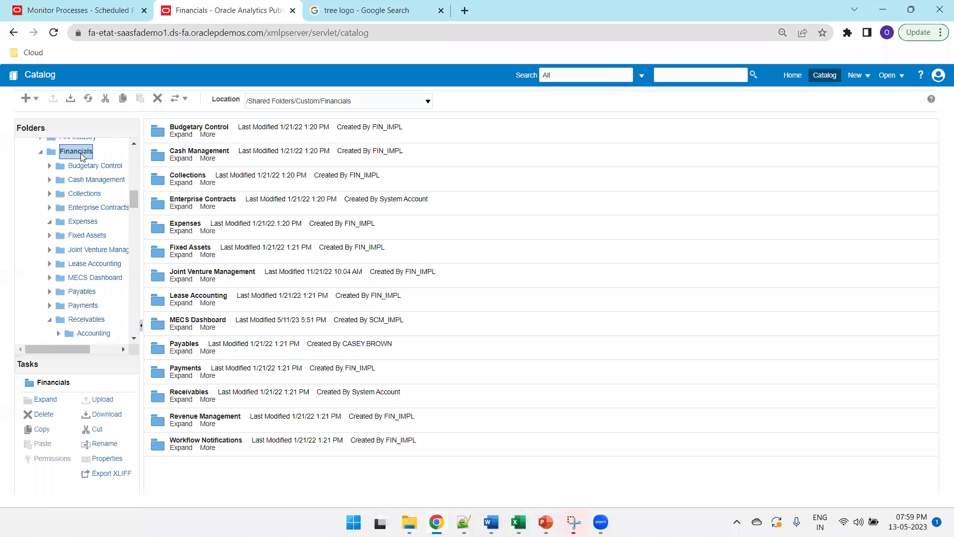
Expand Shared Folders > Financials > Receivables in the tree and open the seeded Bill Presentment folder
scroll(91, 266, "down", 1)
left_click(88, 259)
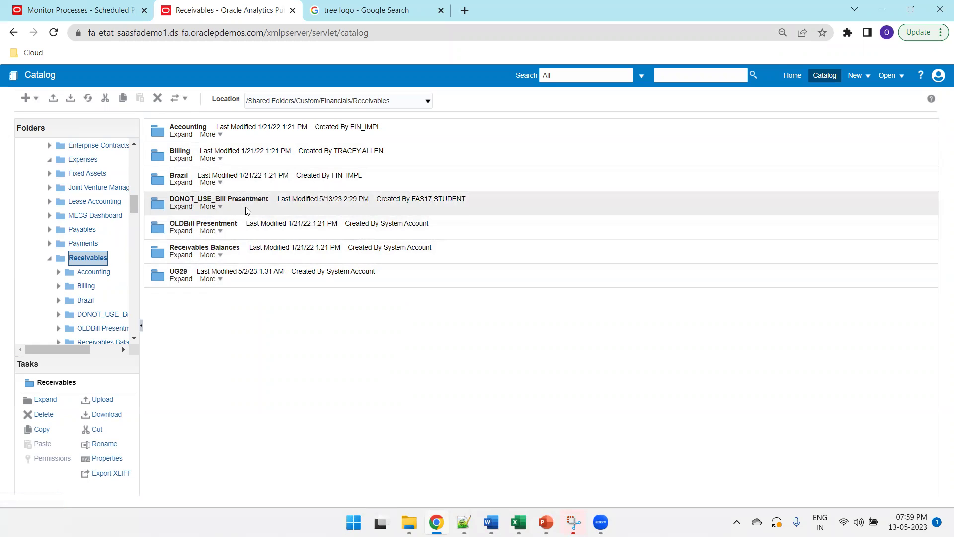
left_click(50, 259)
scroll(55, 257, "up", 4)
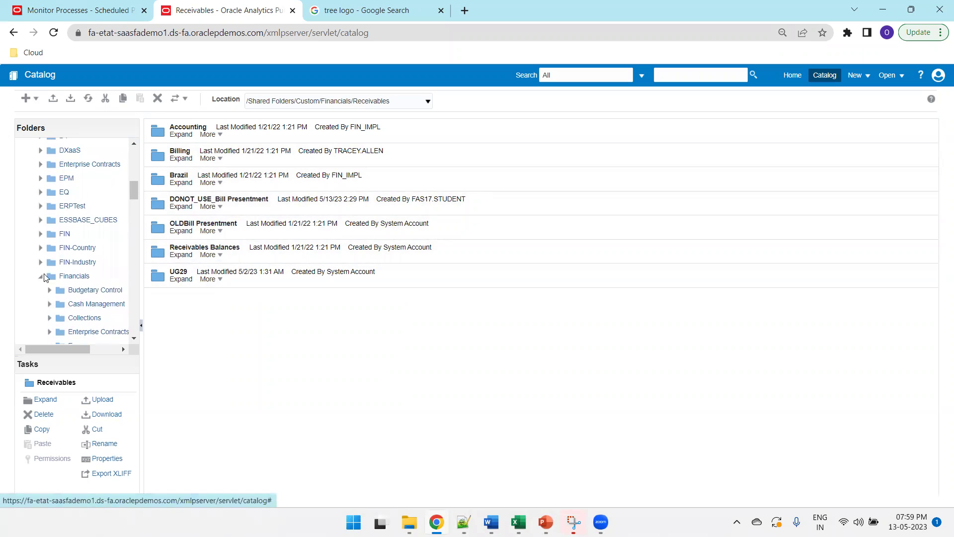
scroll(94, 224, "up", 6)
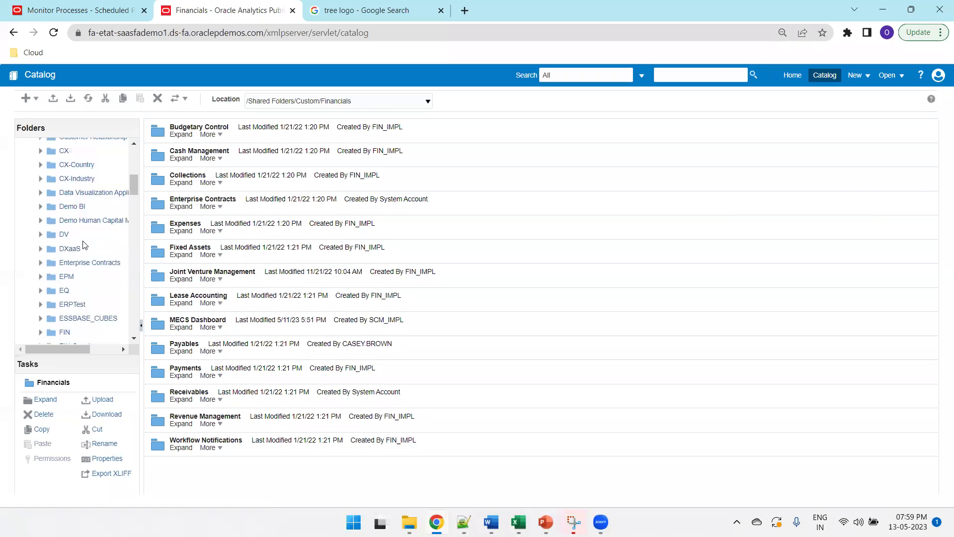
scroll(83, 244, "up", 3)
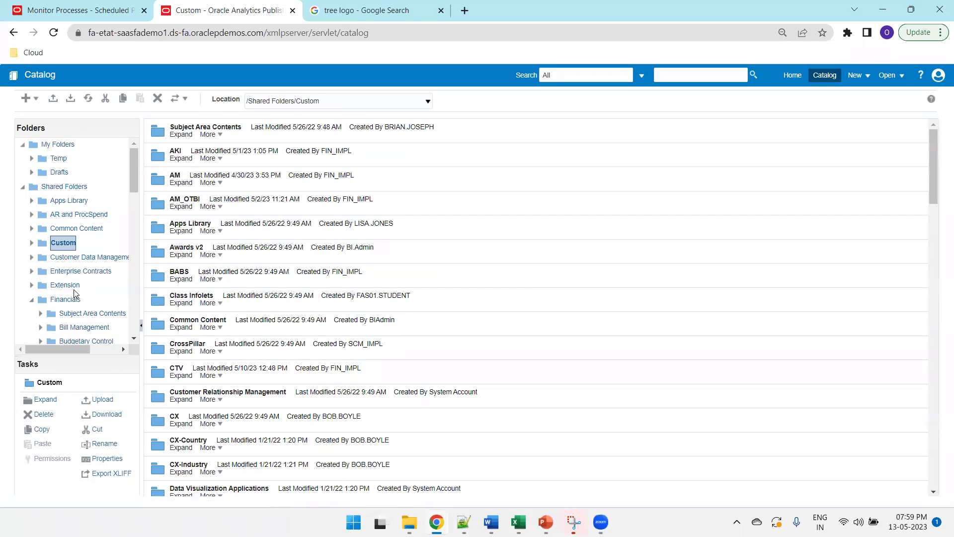
scroll(82, 278, "down", 2)
scroll(87, 268, "down", 5)
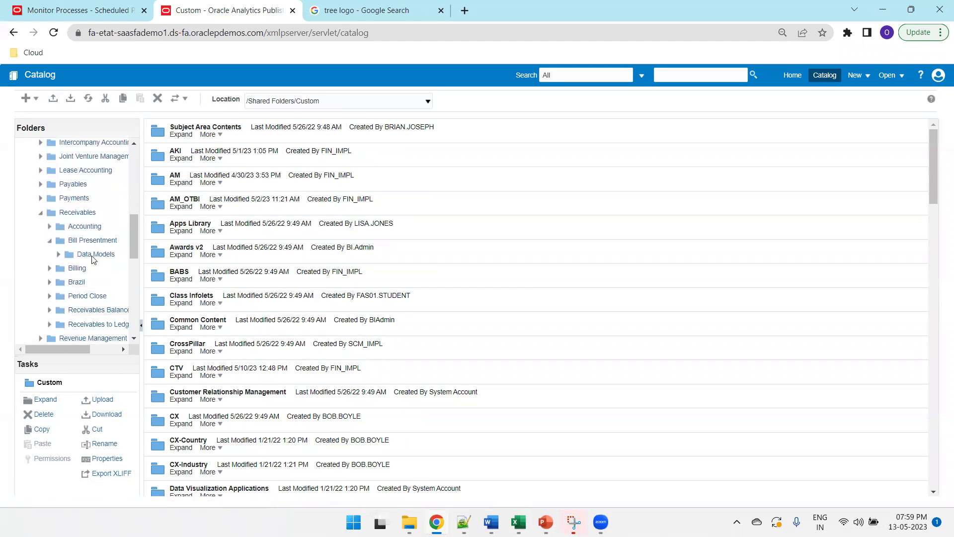
left_click(51, 241)
scroll(84, 248, "down", 3)
scroll(94, 241, "up", 3)
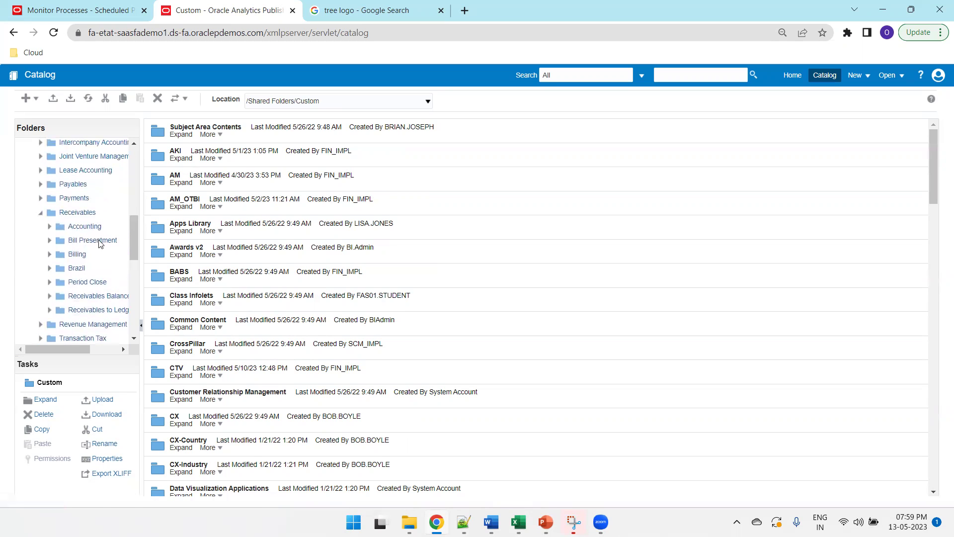
left_click(85, 241)
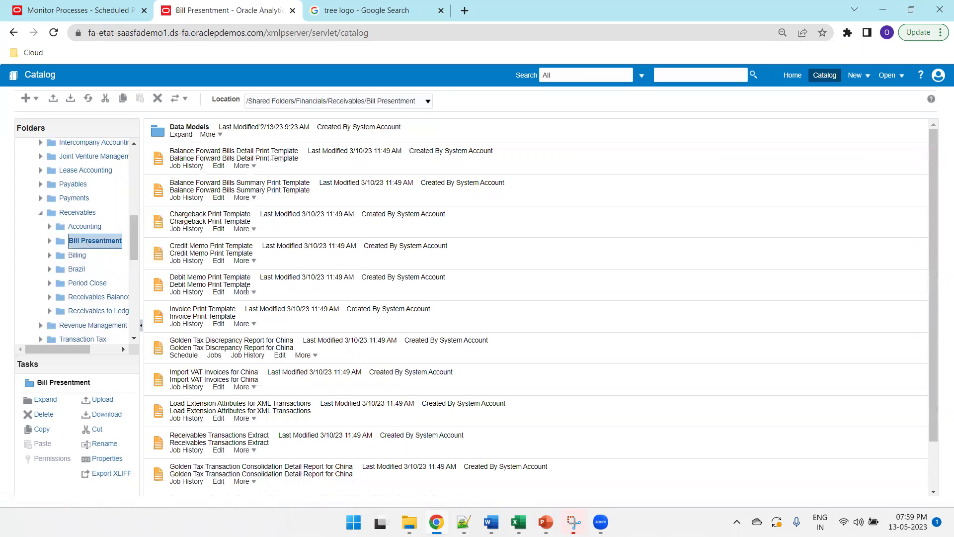
Edit Invoice Print Template from its More menu and show its two RTF layouts as a table
left_click(270, 320)
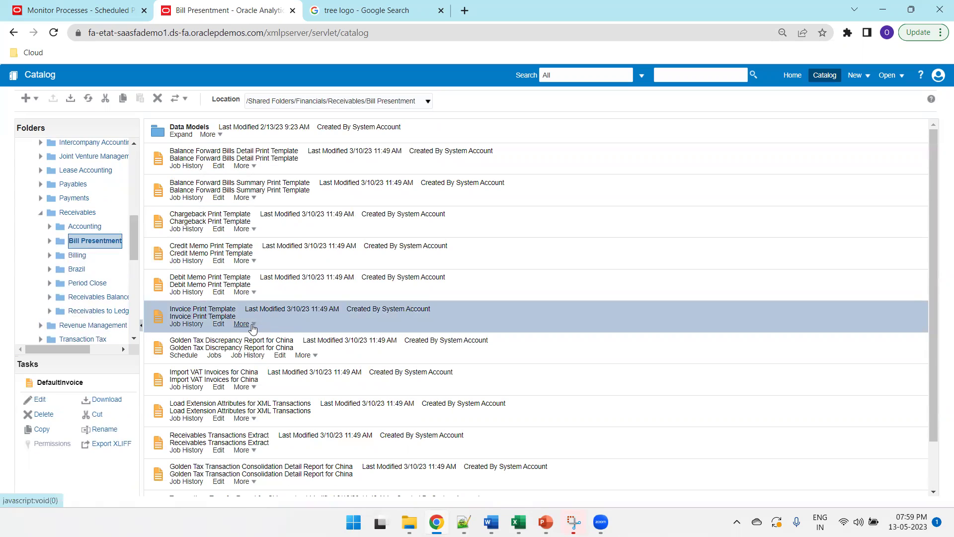
left_click(251, 326)
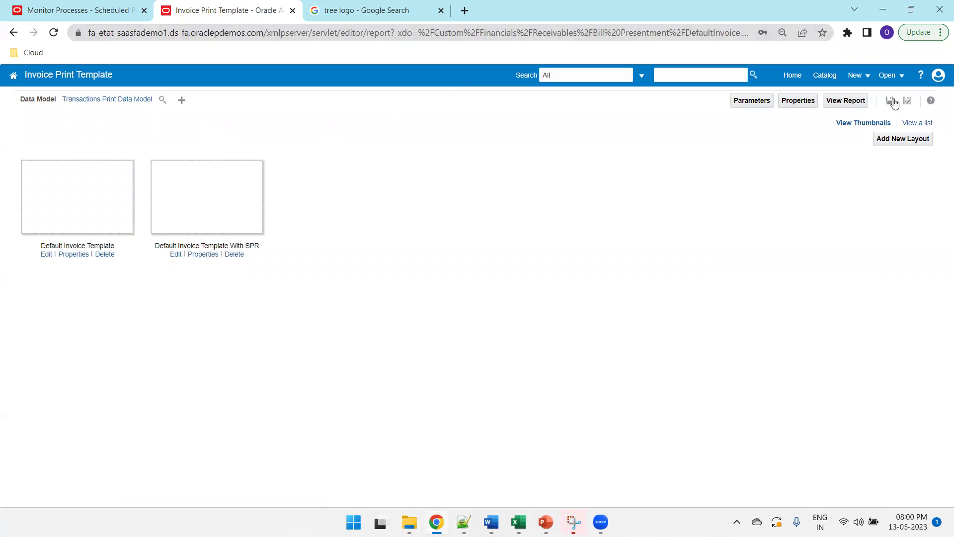
left_click(914, 128)
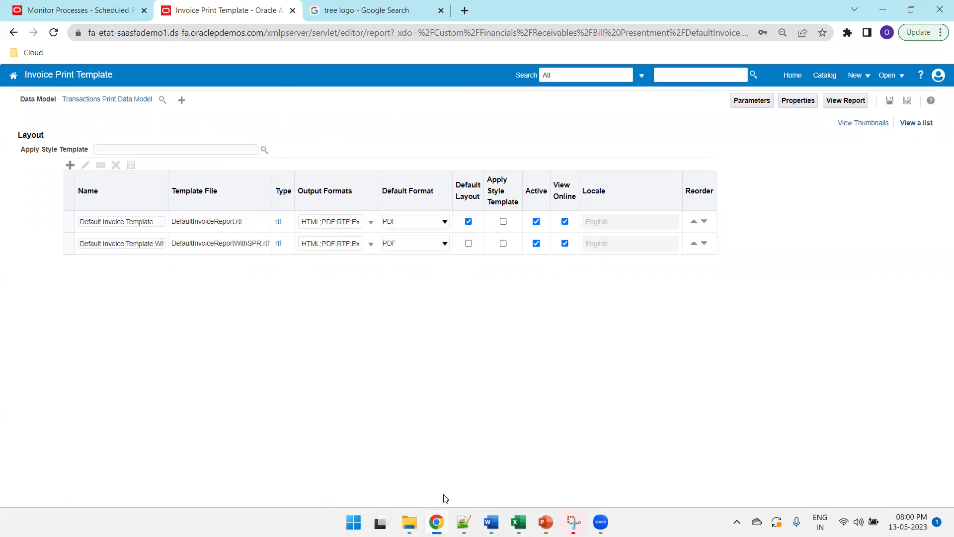
Download DefaultInvoiceReport.rtf, close the Word window, and show Chrome's Downloads list
left_click(212, 226)
mouse_move(490, 522)
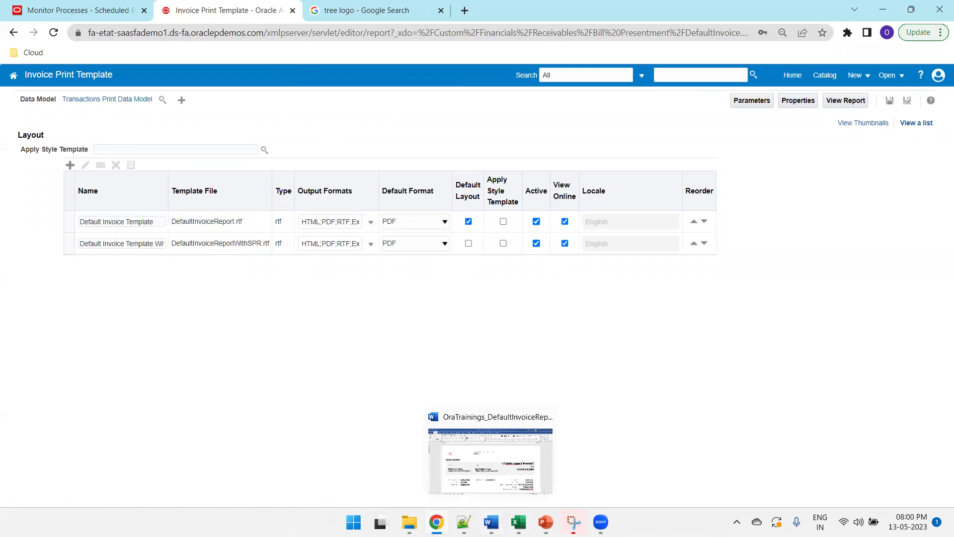
left_click(545, 416)
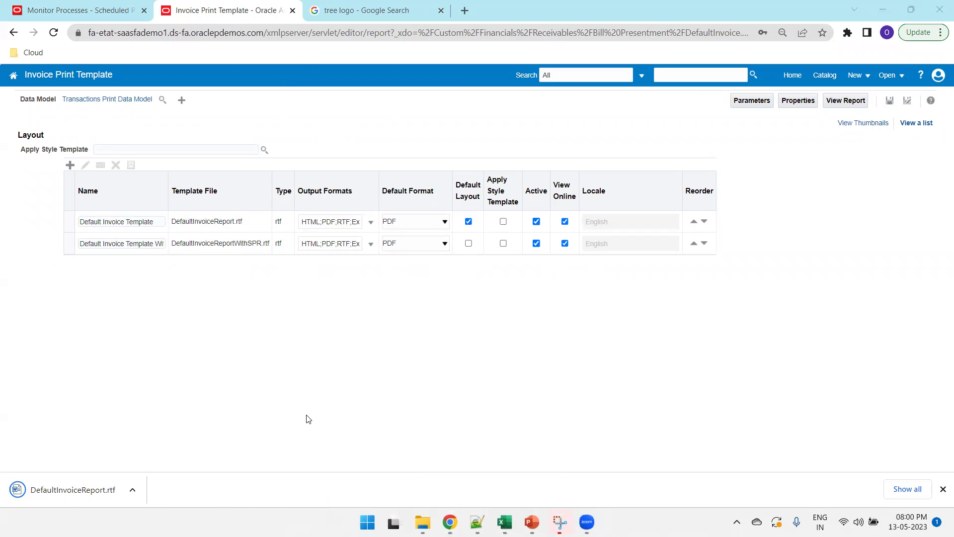
key("ctrl+j")
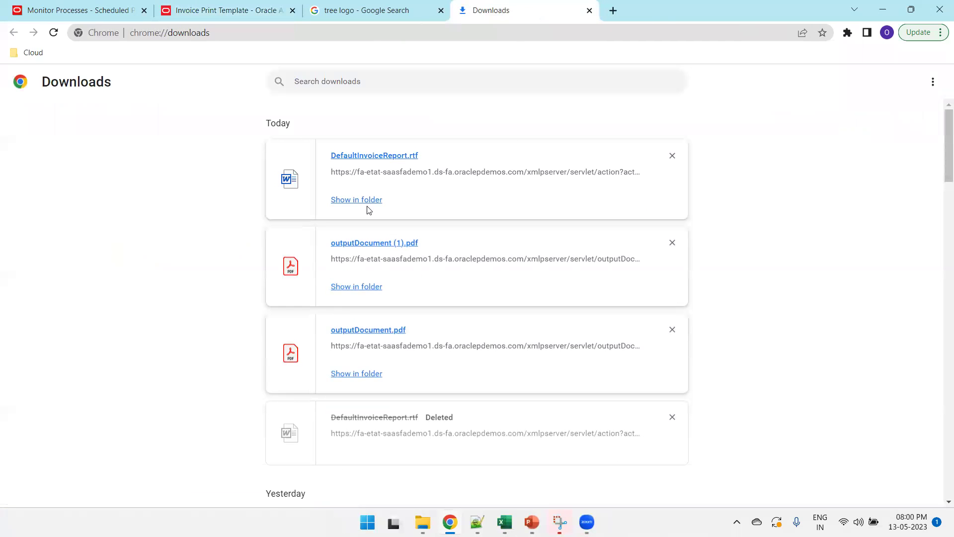
Paste the downloaded DefaultInvoiceReport.rtf into the CustomizeStandardReport folder
left_click(368, 200)
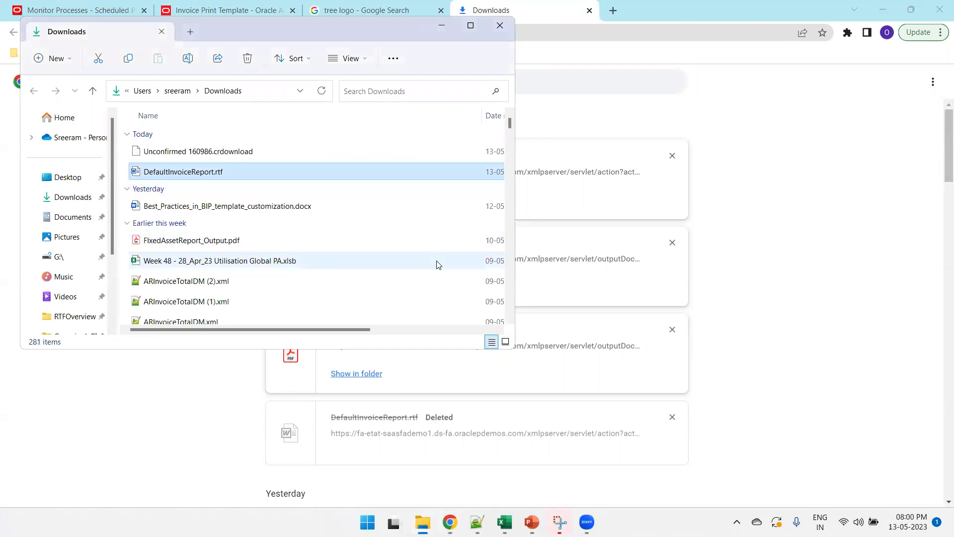
mouse_move(422, 522)
left_click(455, 469)
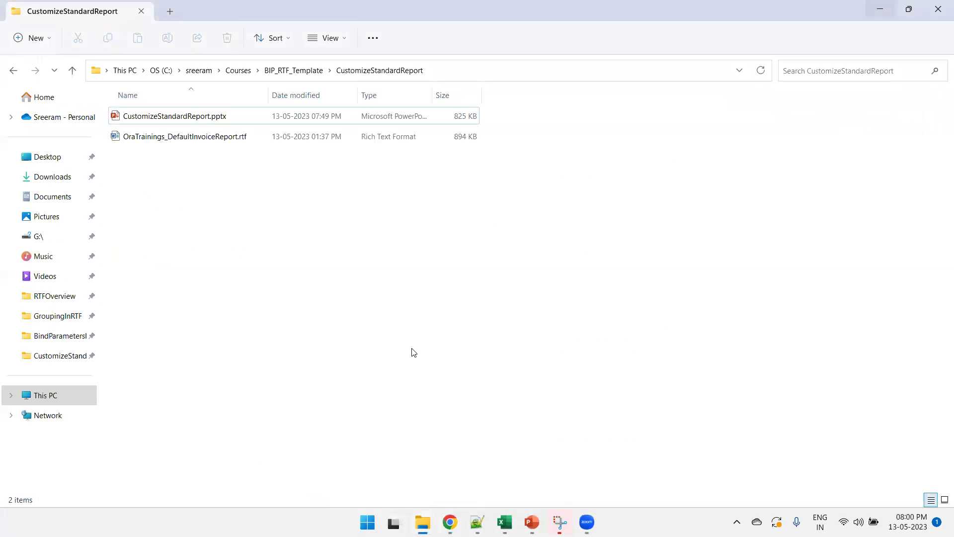
key("ctrl+v")
Rename the pasted file to OraTrainings_V2_DefaultInvoiceReport.rtf
key("F2")
key("Home")
type("O")
type("raTrain")
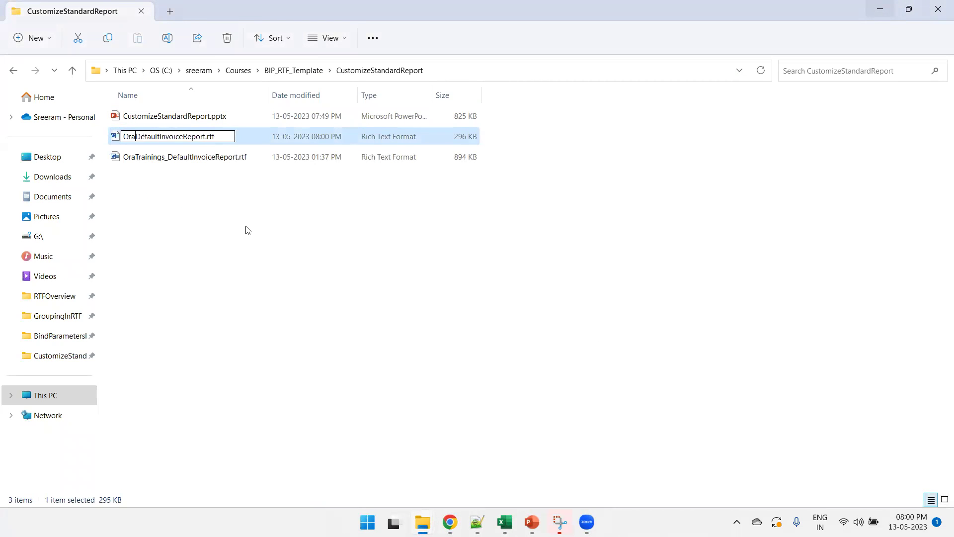
type("in")
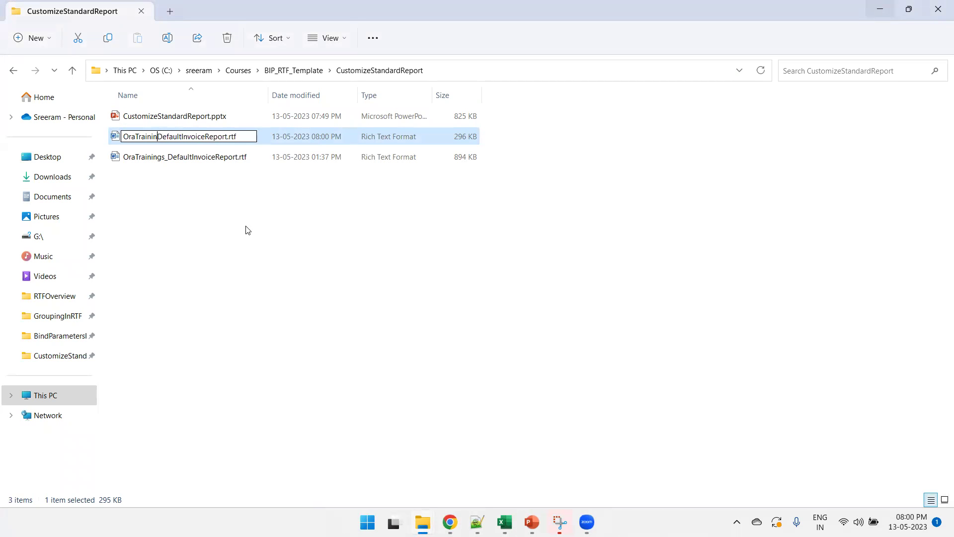
type("gs_V2_")
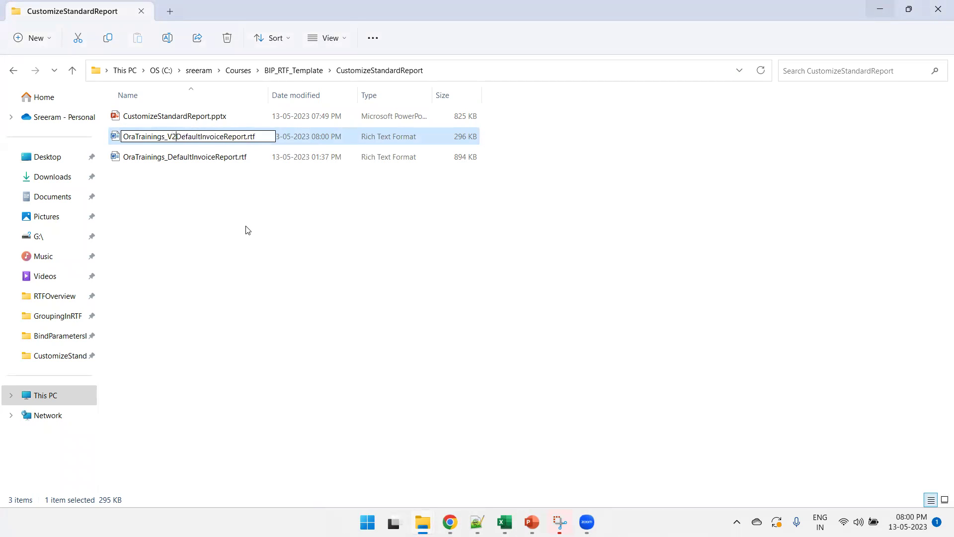
key("Return")
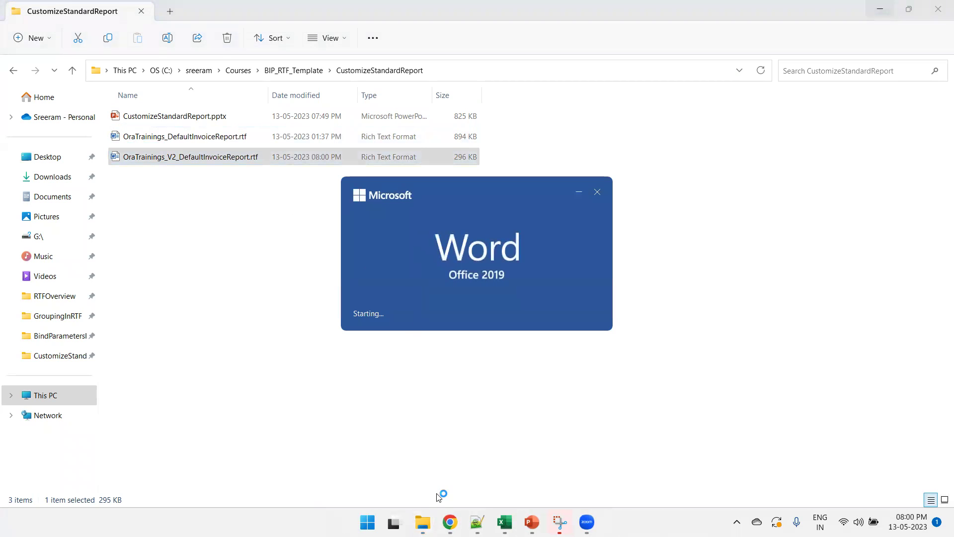
mouse_move(449, 522)
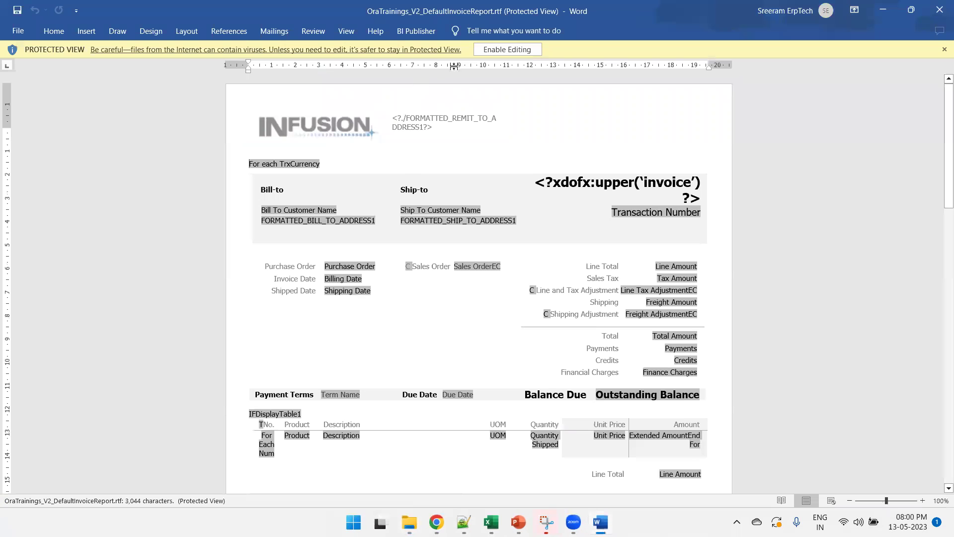
Enable editing and delete the INFUSION logo from the template header
left_click(492, 49)
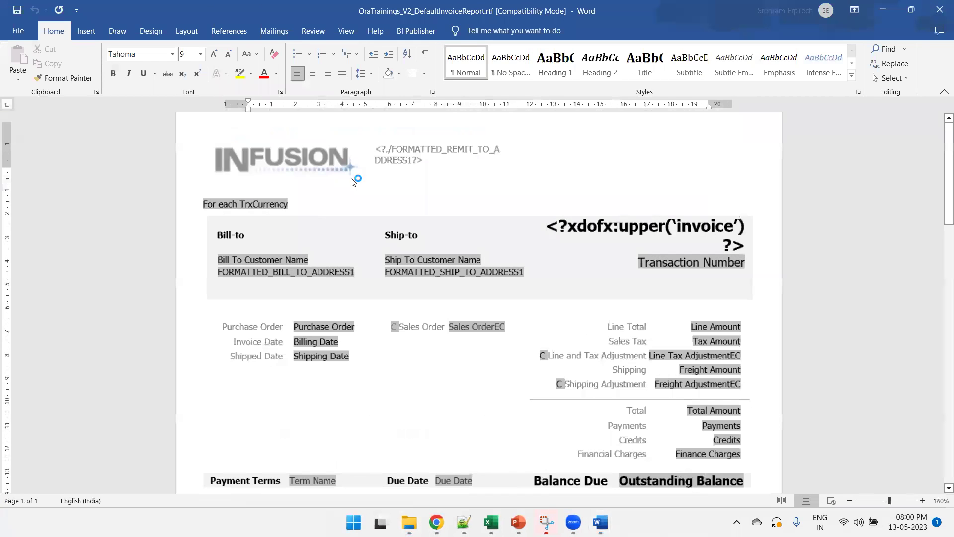
scroll(273, 152, "up", 4, "ctrl")
double_click(273, 152)
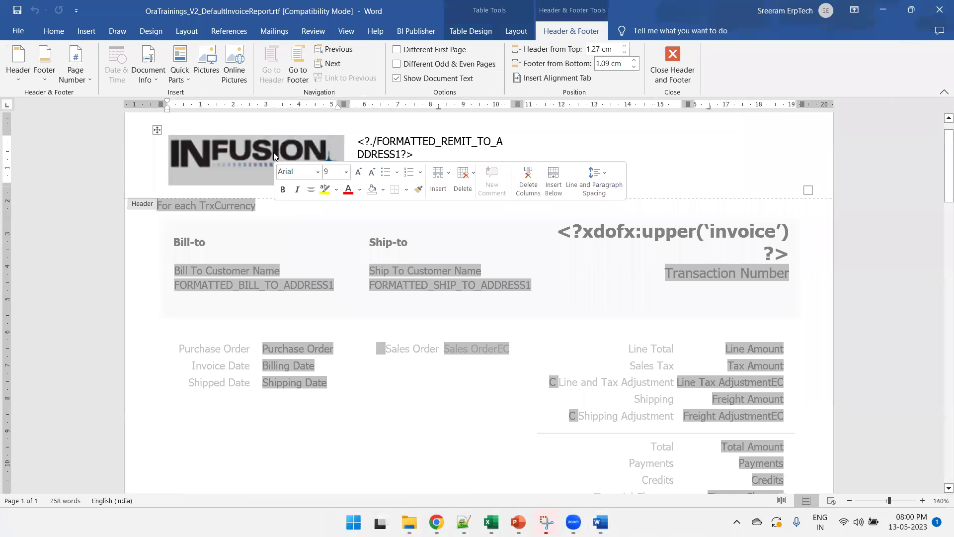
key("Delete")
Copy the blue tree image from Chrome's image search and paste it into the header
left_click(436, 521)
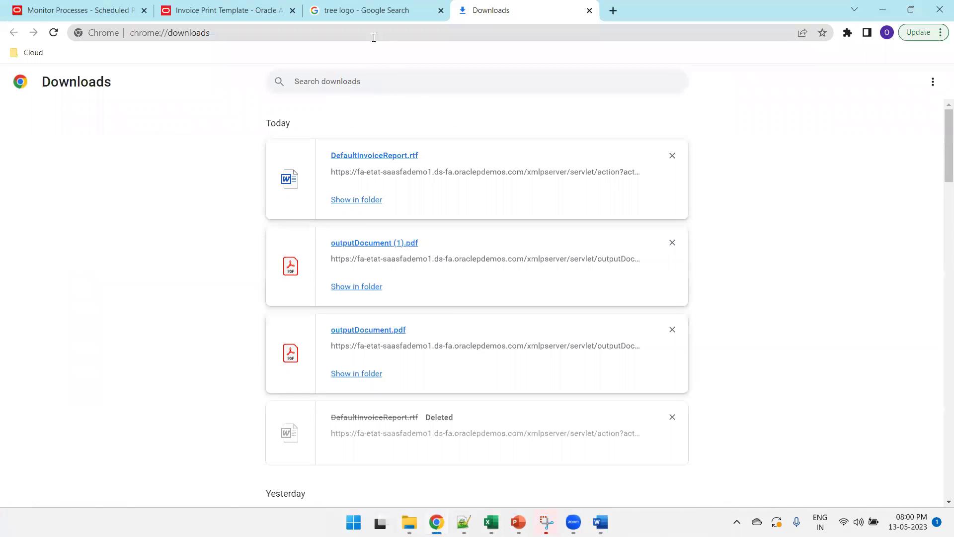
left_click(375, 15)
right_click(630, 214)
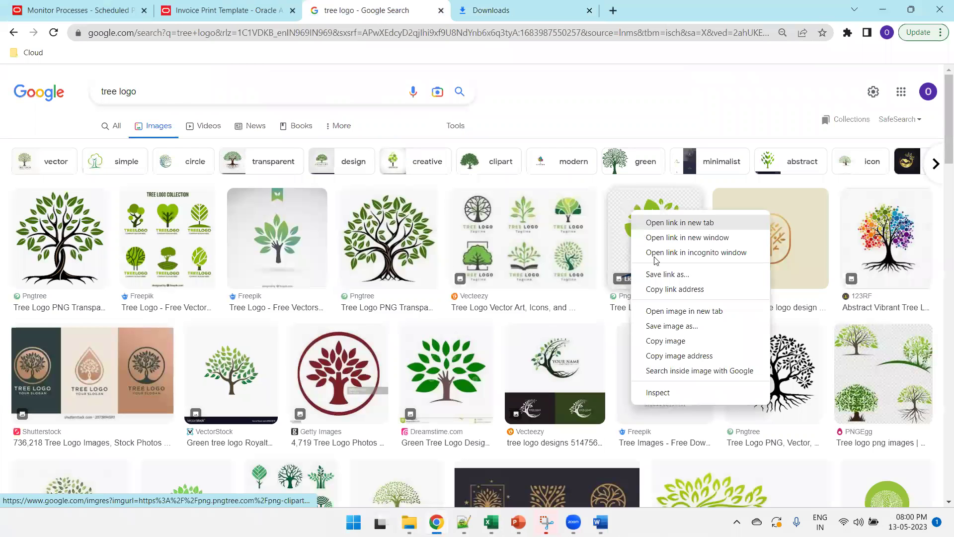
left_click(673, 343)
key("alt+Tab")
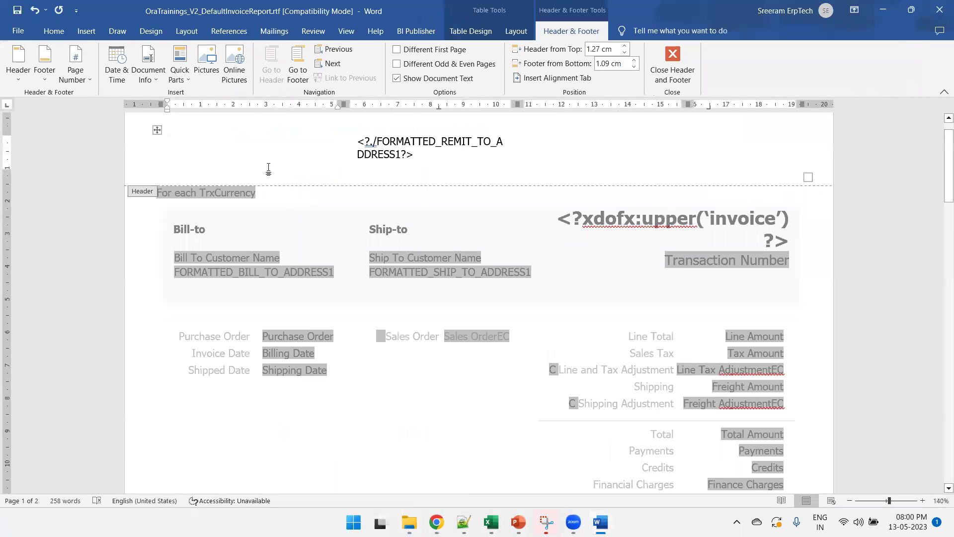
key("ctrl+v")
Shrink the pasted tree image to logo size
left_click(271, 204)
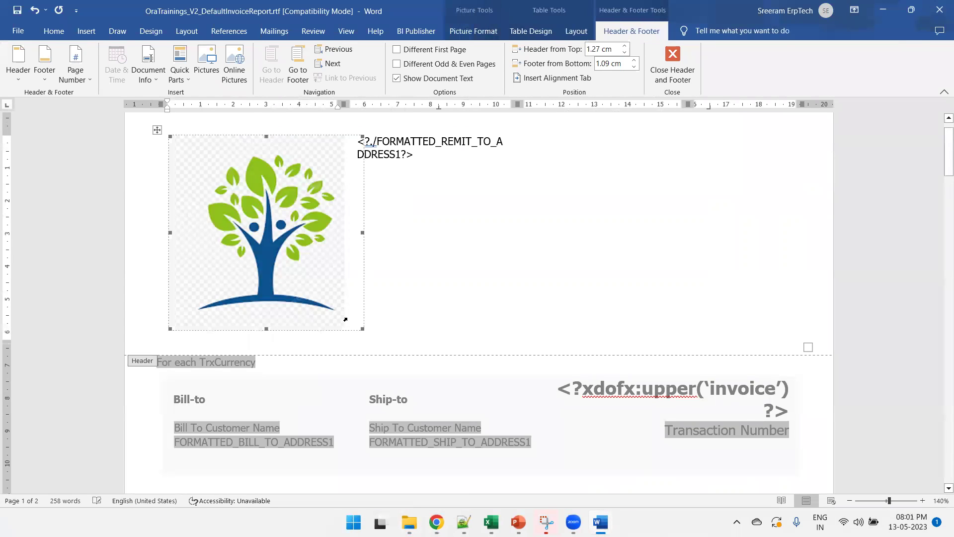
left_click_drag(362, 328, 226, 193)
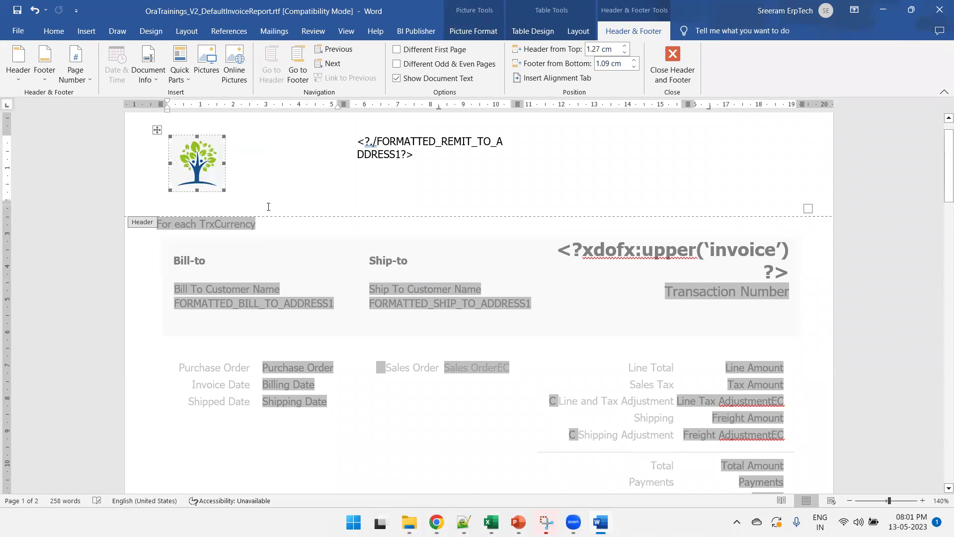
left_click(268, 206)
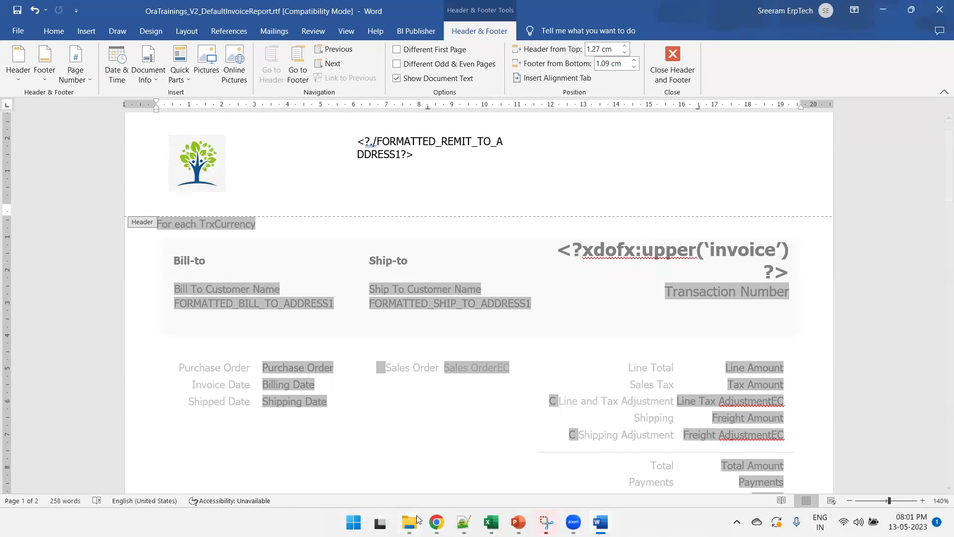
left_click(433, 520)
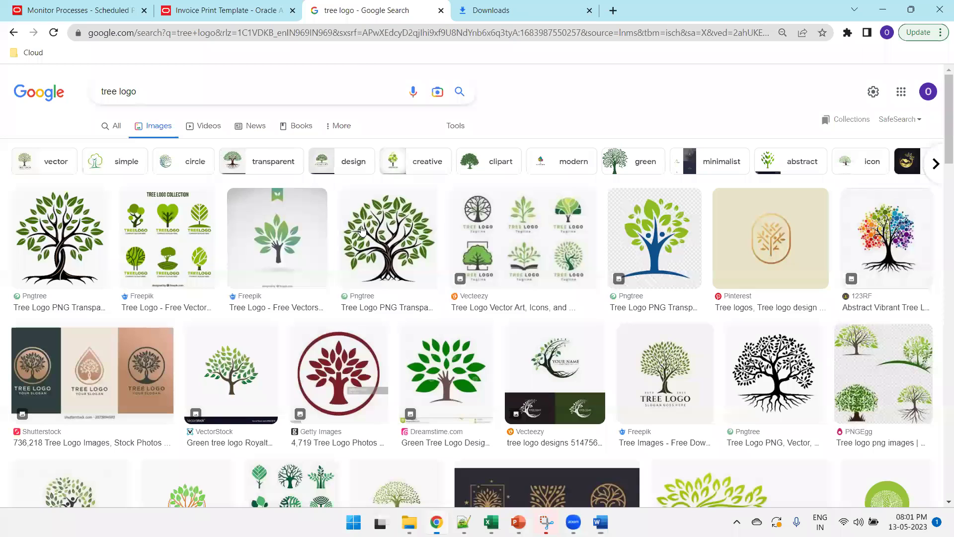
Start a new layout upload and pick the OraTrainings_V2 RTF from CustomizeStandardReport
left_click(224, 11)
left_click(70, 166)
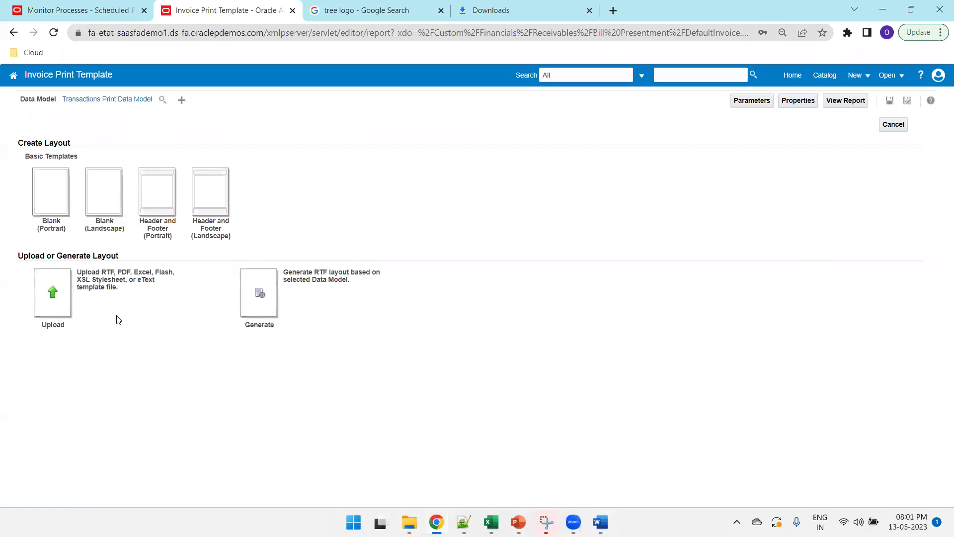
left_click(54, 306)
left_click(407, 266)
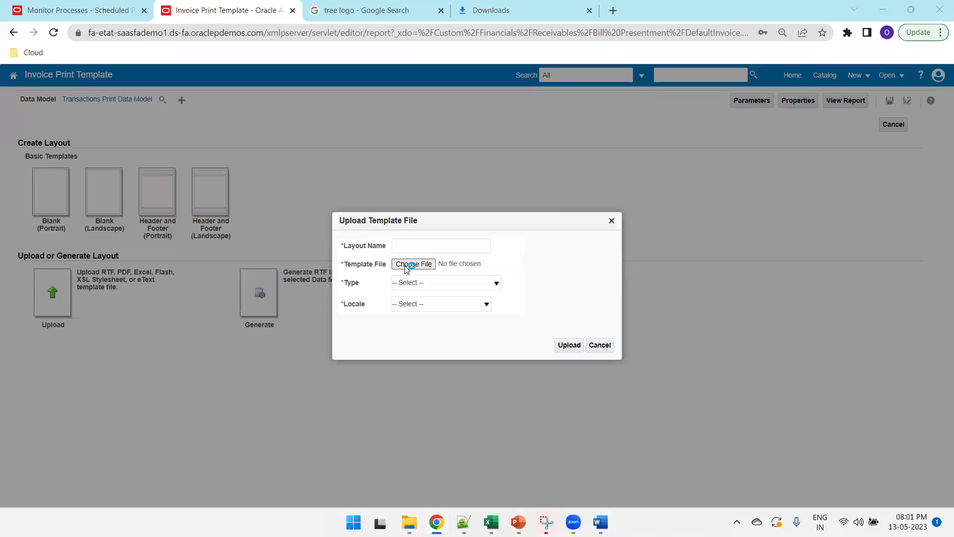
key("alt+Tab")
key("alt+Tab")
key("alt+Tab")
key("ctrl+v")
key("Return")
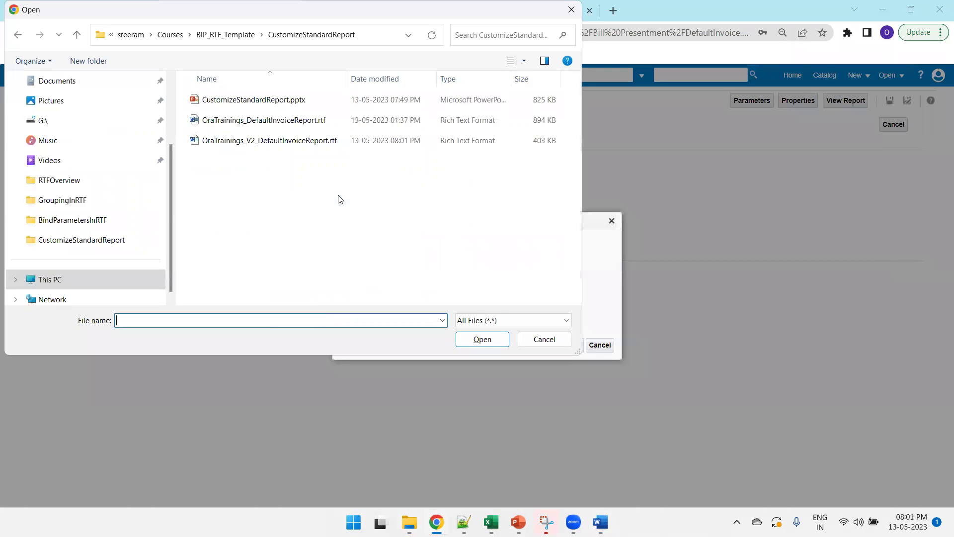
double_click(266, 140)
Name the layout NewTemplate, type RTF Template, locale English, and upload it
left_click(425, 246)
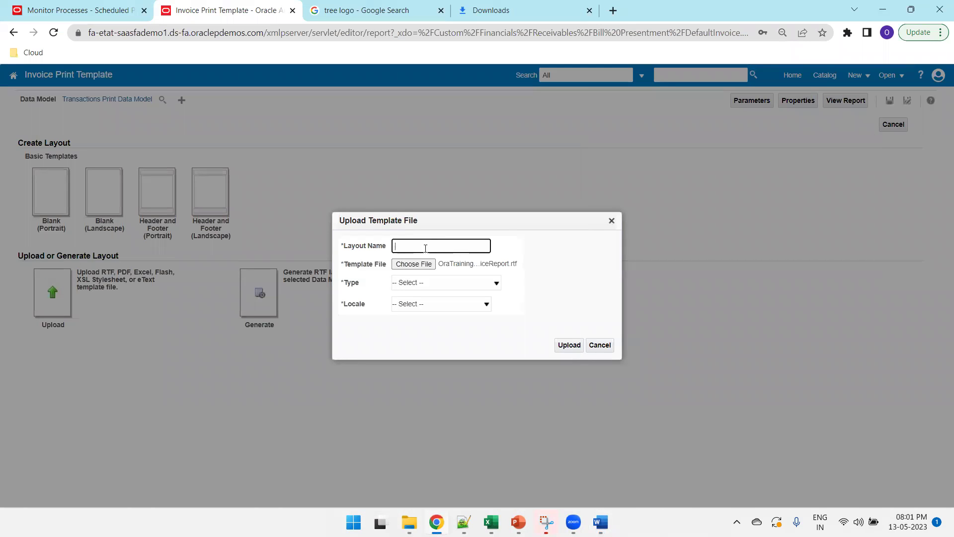
key("Tab")
key("Tab")
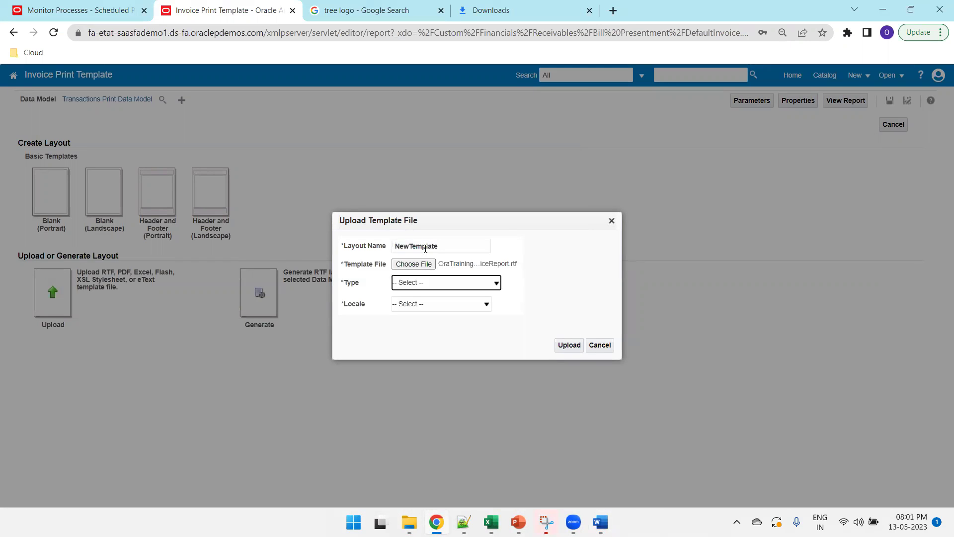
key("Down")
key("Tab")
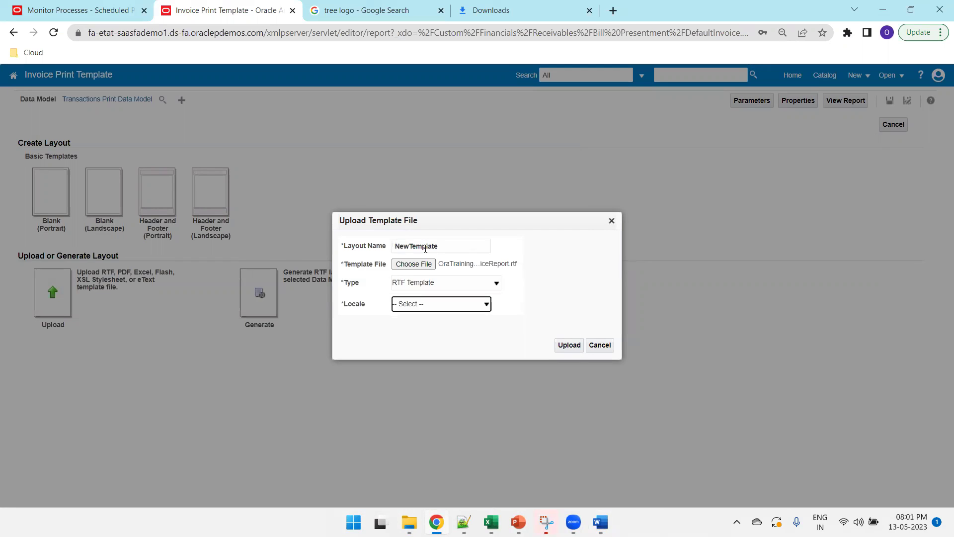
key("Down")
key("Tab")
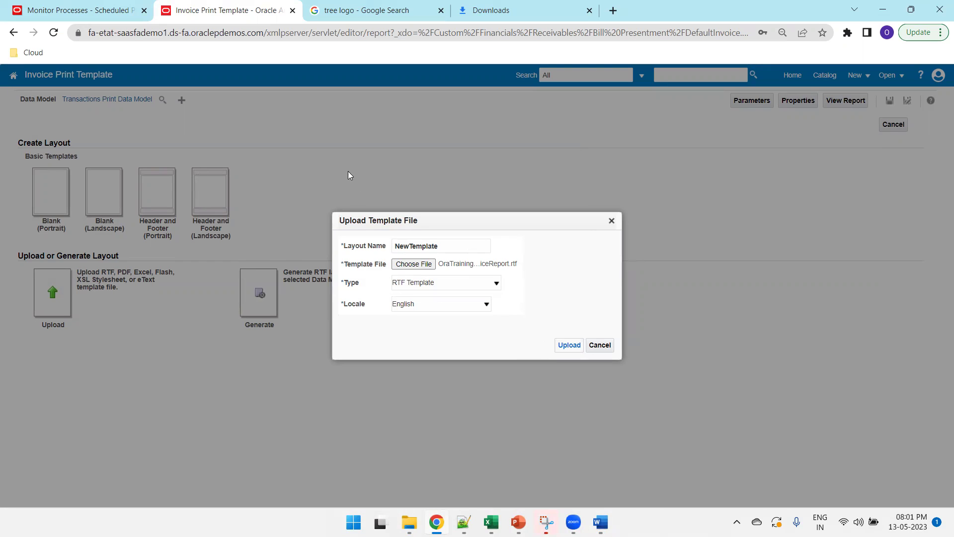
key("Return")
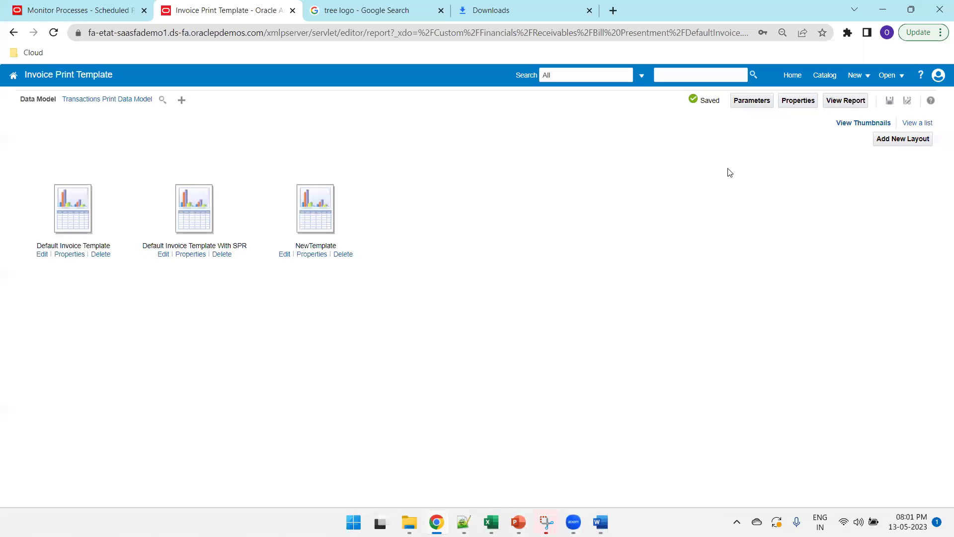
Rename the layouts to Default Invoice Template1 and Default Invoice Template, then save
left_click(914, 124)
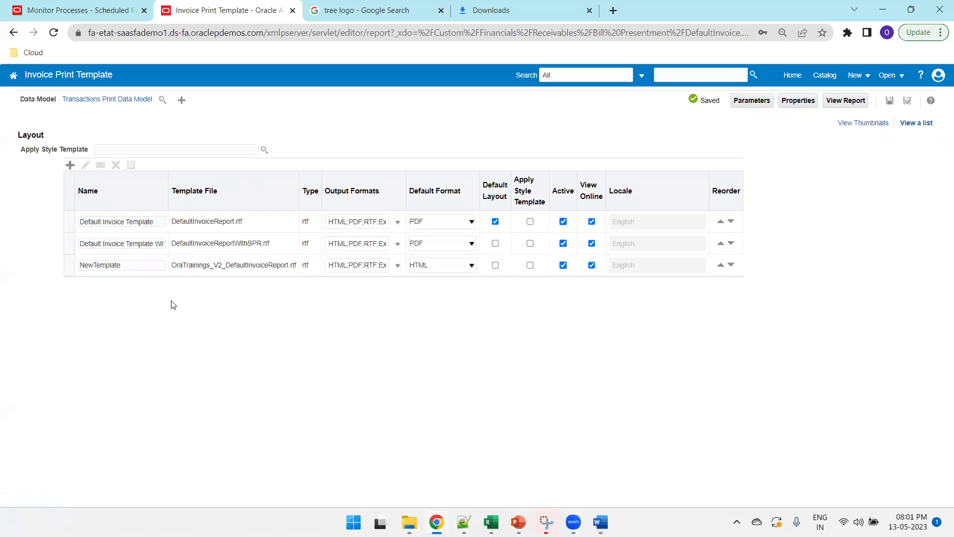
left_click_drag(158, 222, 46, 228)
left_click(164, 224)
type("1")
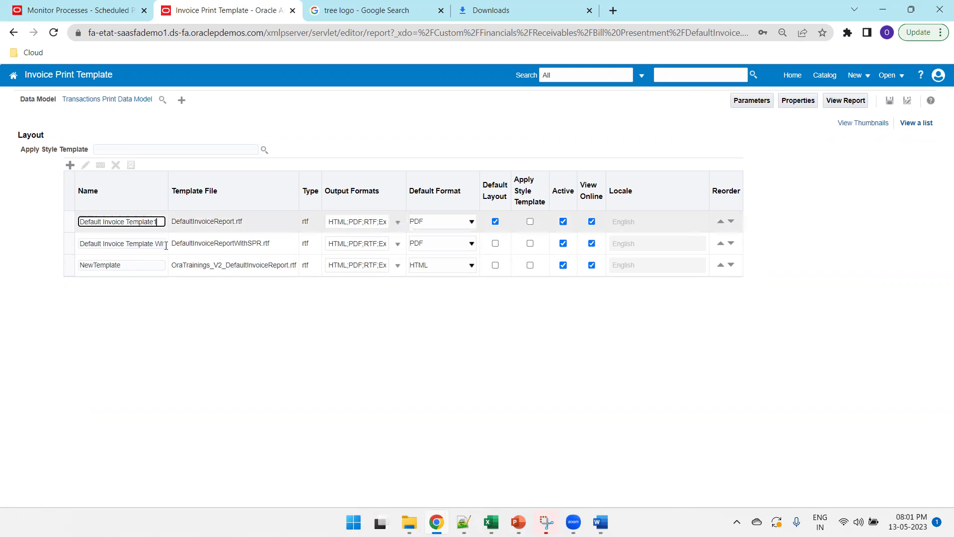
double_click(137, 262)
key("ctrl+v")
left_click(134, 288)
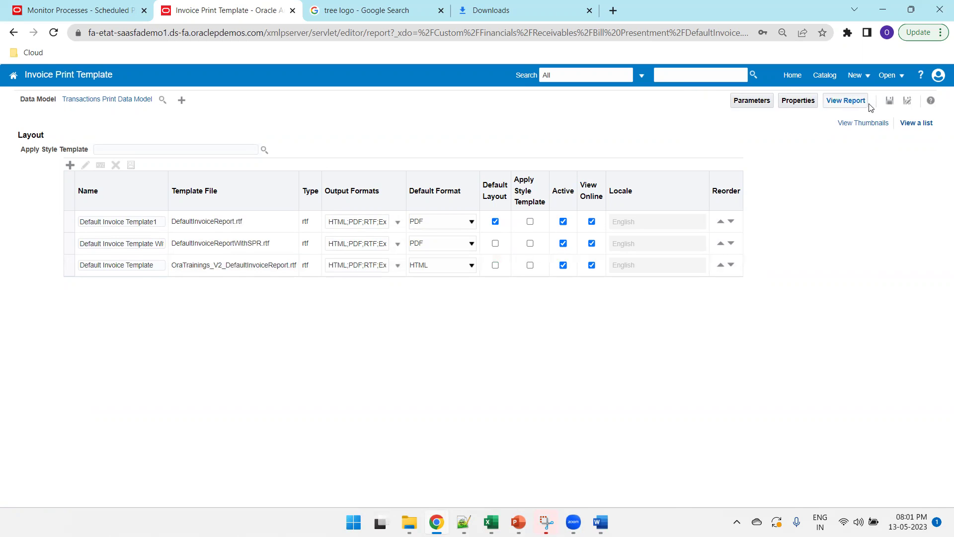
left_click(889, 102)
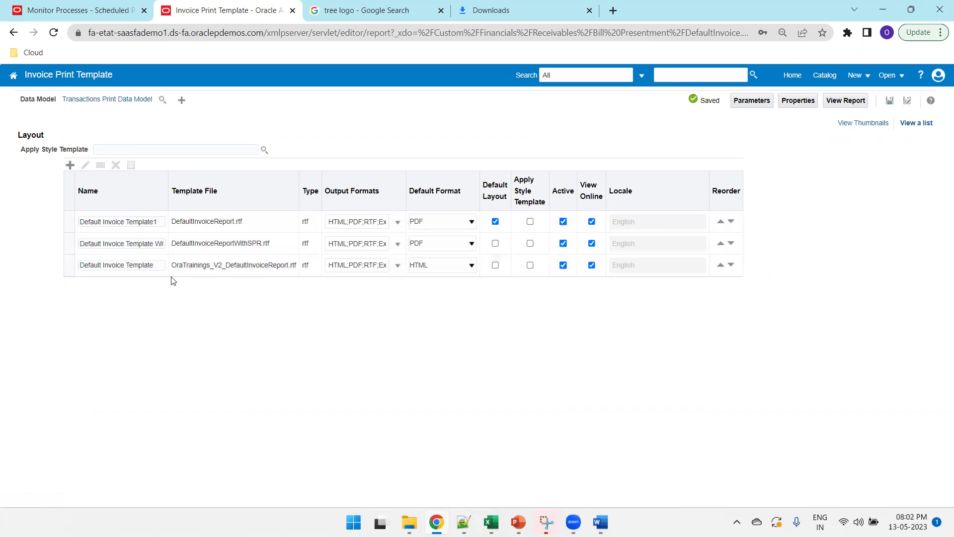
Make the new Default Invoice Template the default layout with PDF format and save
left_click(495, 265)
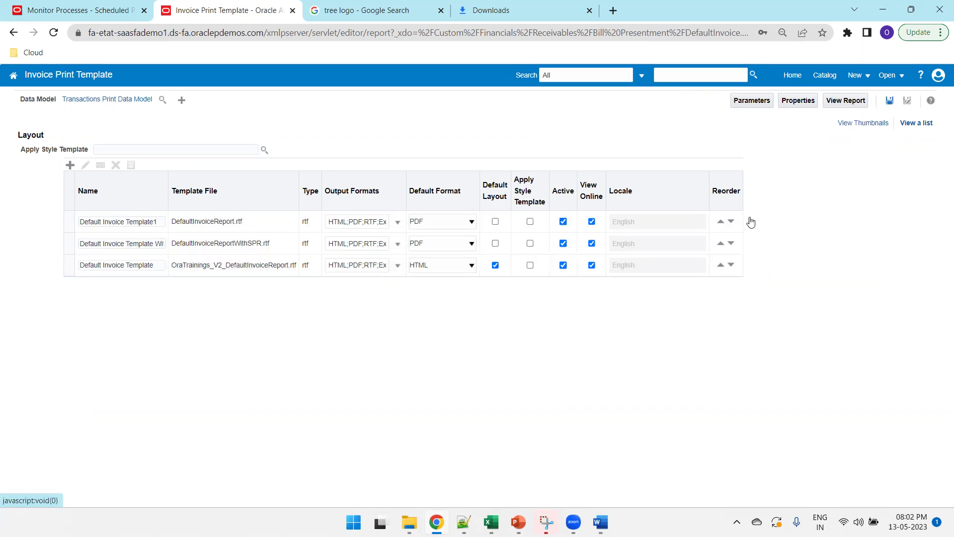
left_click(431, 264)
left_click(422, 290)
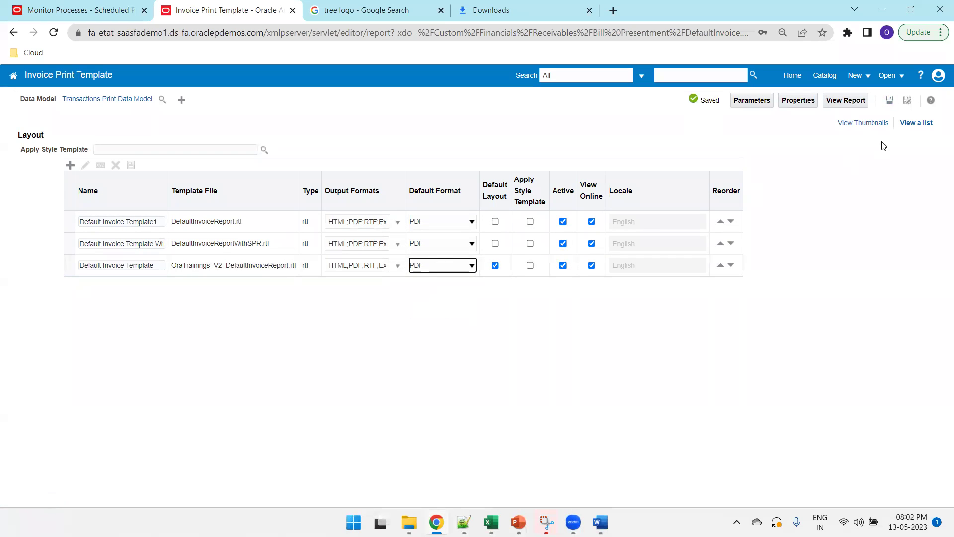
left_click(890, 101)
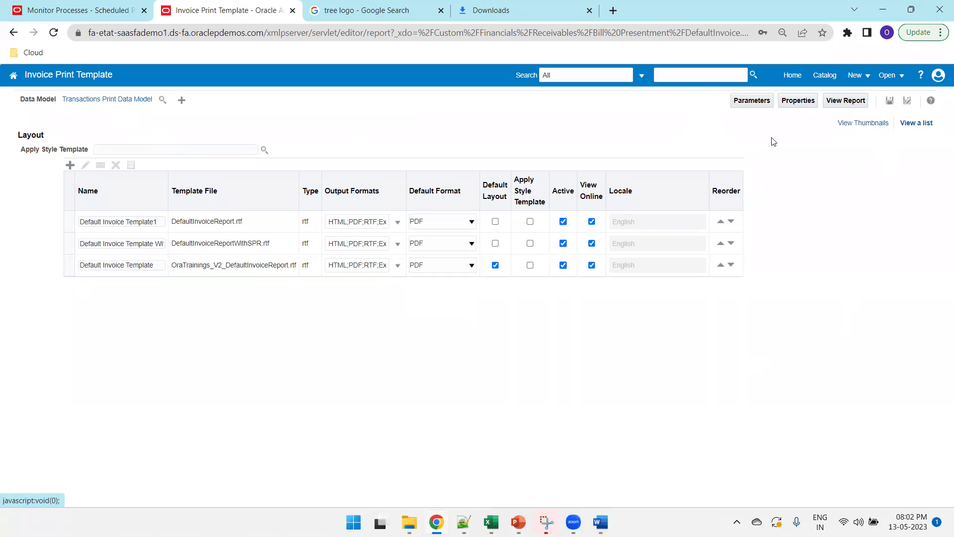
left_click(828, 75)
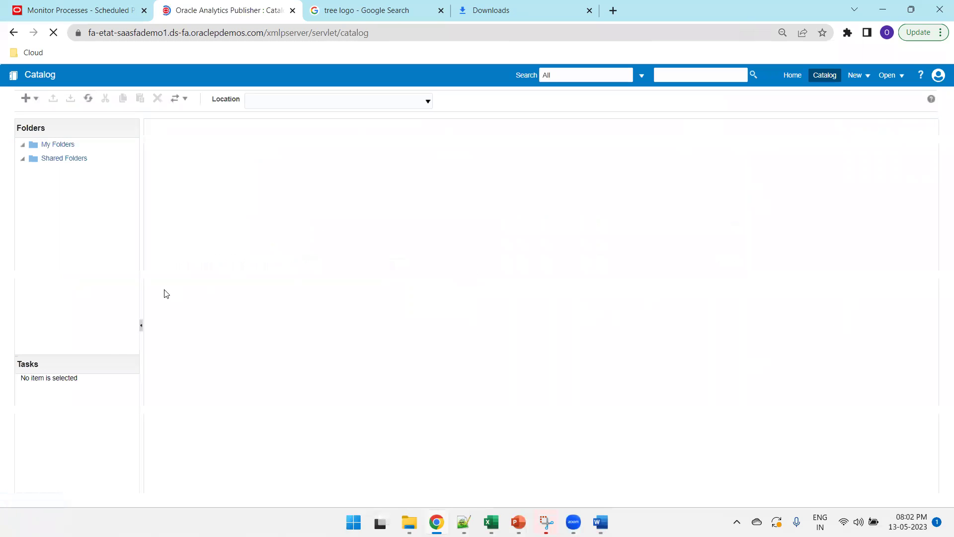
Browse to Shared Folders > Financials > Receivables > Bill Presentment > Data Models
scroll(105, 273, "down", 1)
scroll(105, 273, "down", 3)
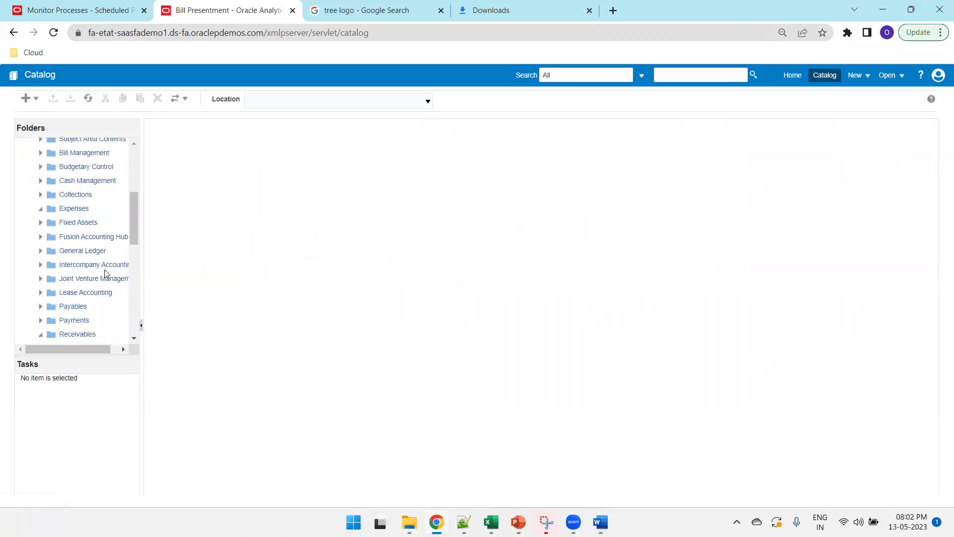
left_click(41, 313)
left_click(87, 315)
scroll(109, 268, "down", 2)
scroll(114, 264, "up", 2)
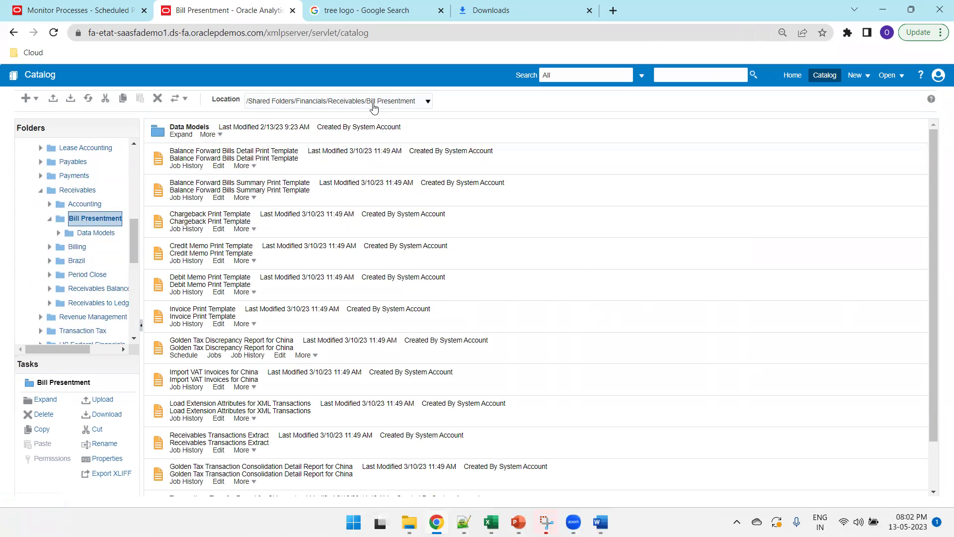
left_click(181, 135)
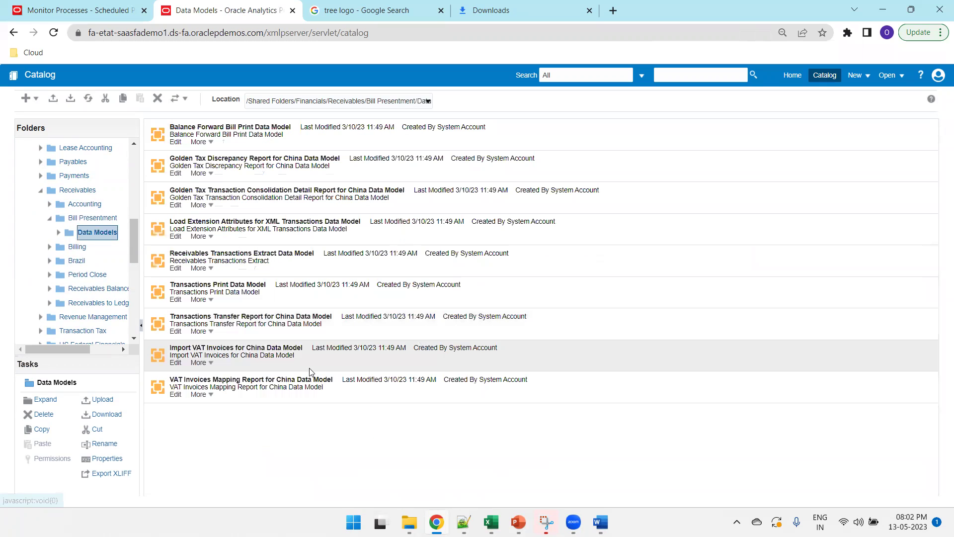
Copy the Transactions Print Data Model (TransactionsPrintDm.xdm)
left_click(277, 299)
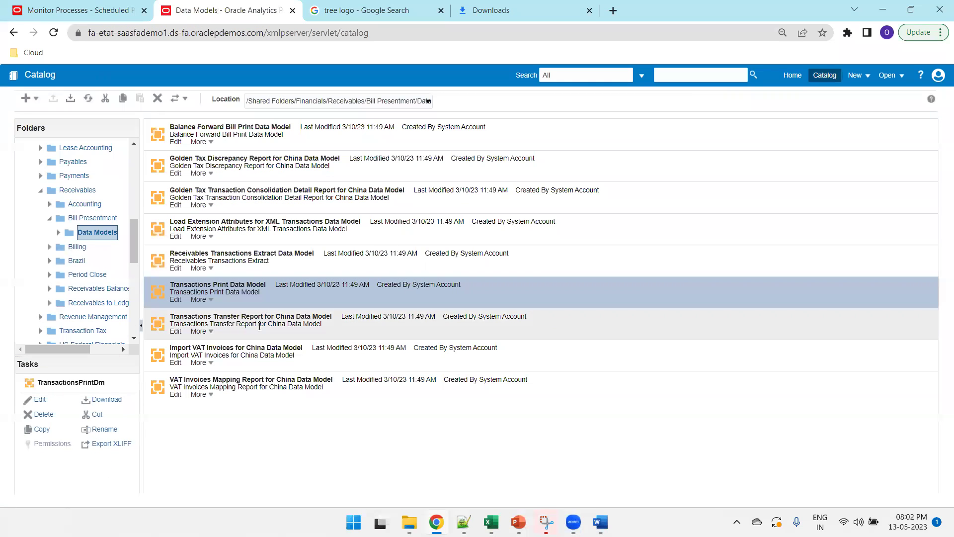
left_click(42, 430)
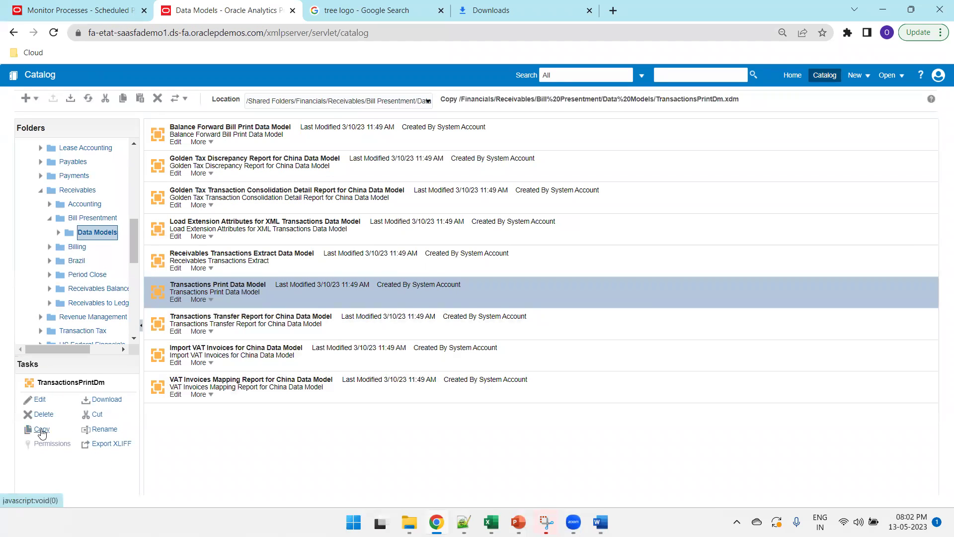
scroll(78, 268, "up", 10)
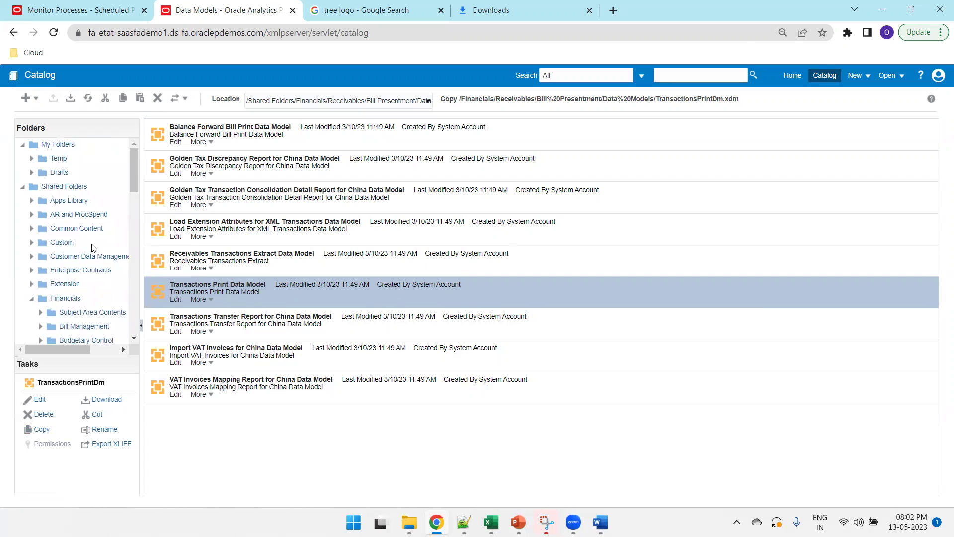
Browse Custom > Financials > Receivables > Bill Presentment to reach the Invoice Print Template
left_click(67, 244)
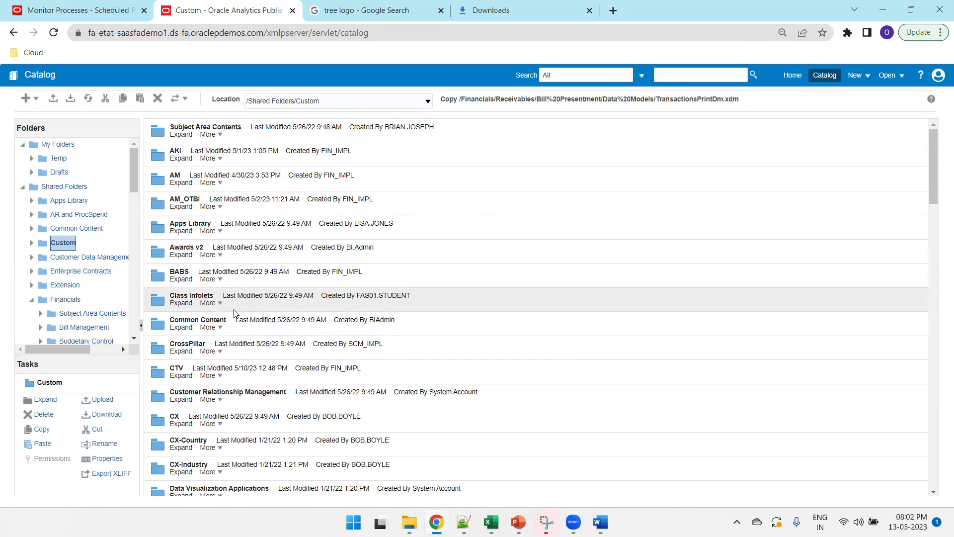
scroll(234, 312, "down", 5)
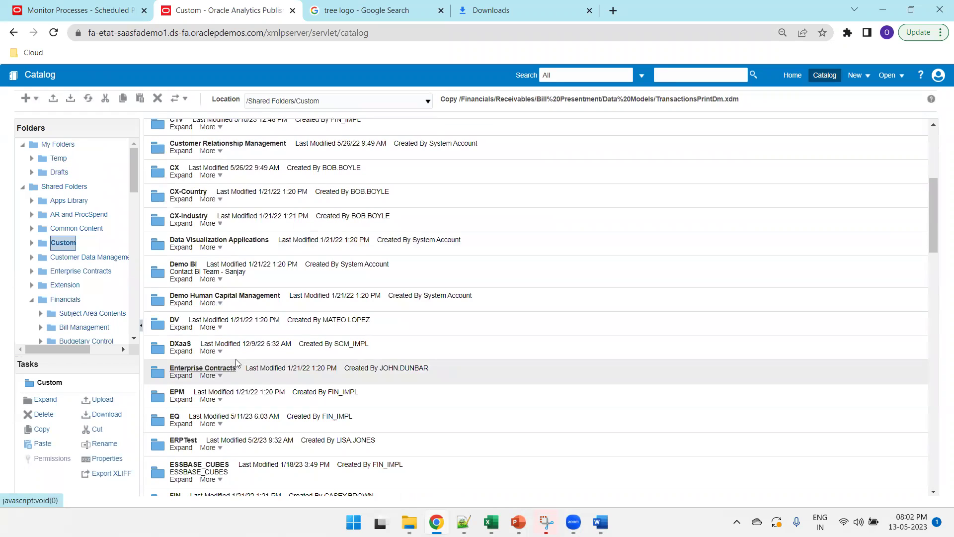
scroll(241, 356, "down", 4)
scroll(243, 350, "down", 3)
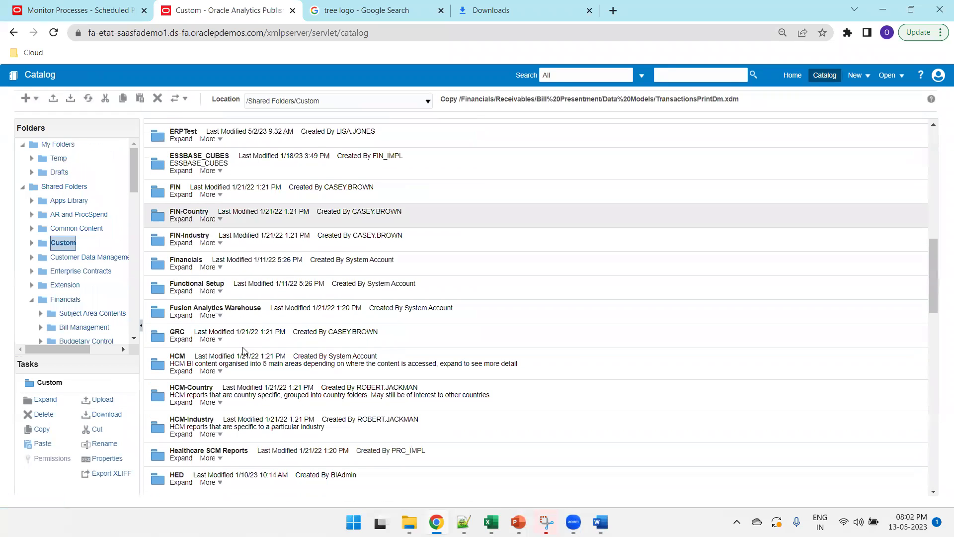
left_click(180, 266)
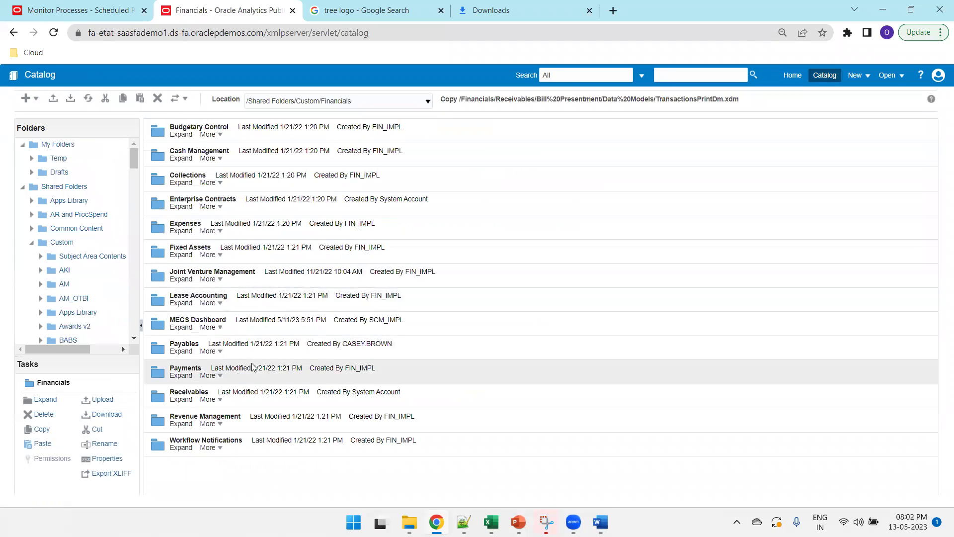
left_click(187, 401)
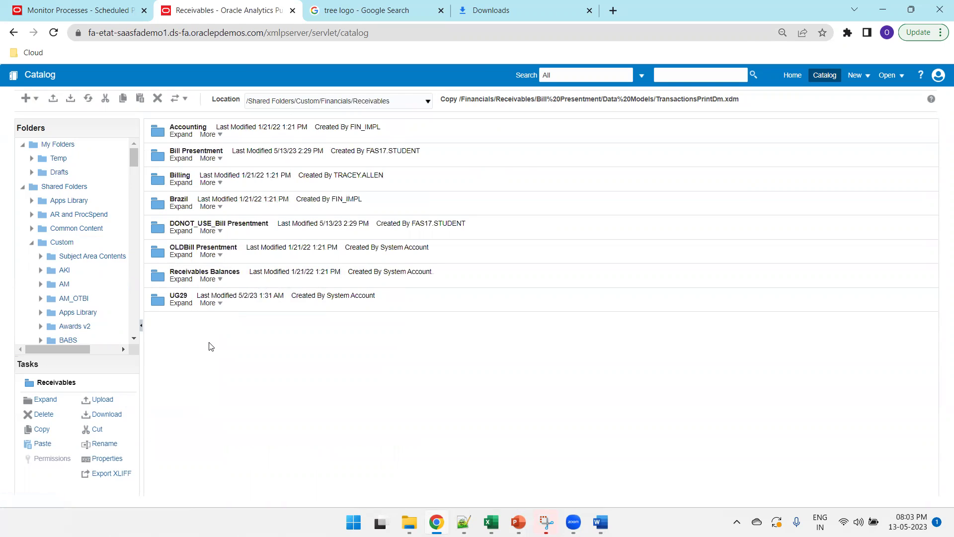
left_click(181, 158)
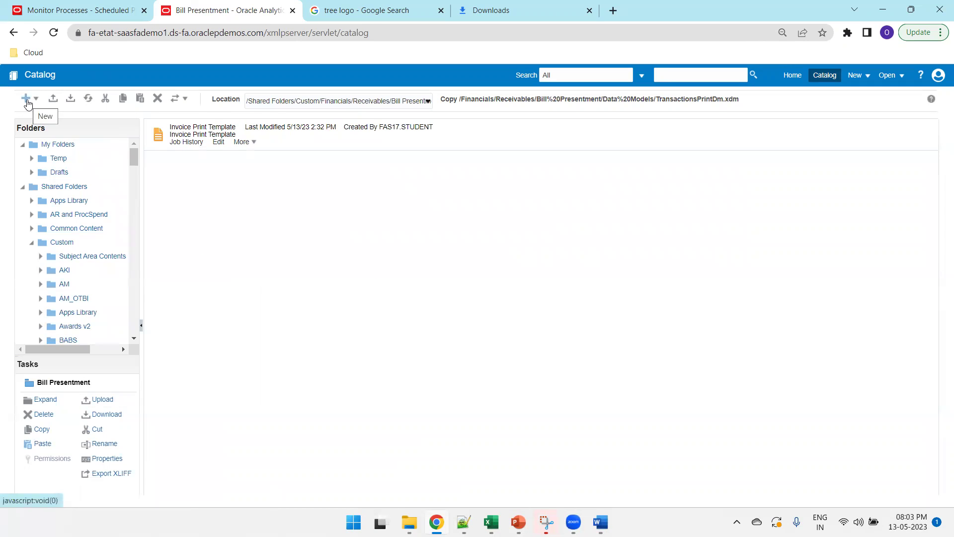
scroll(103, 255, "down", 3)
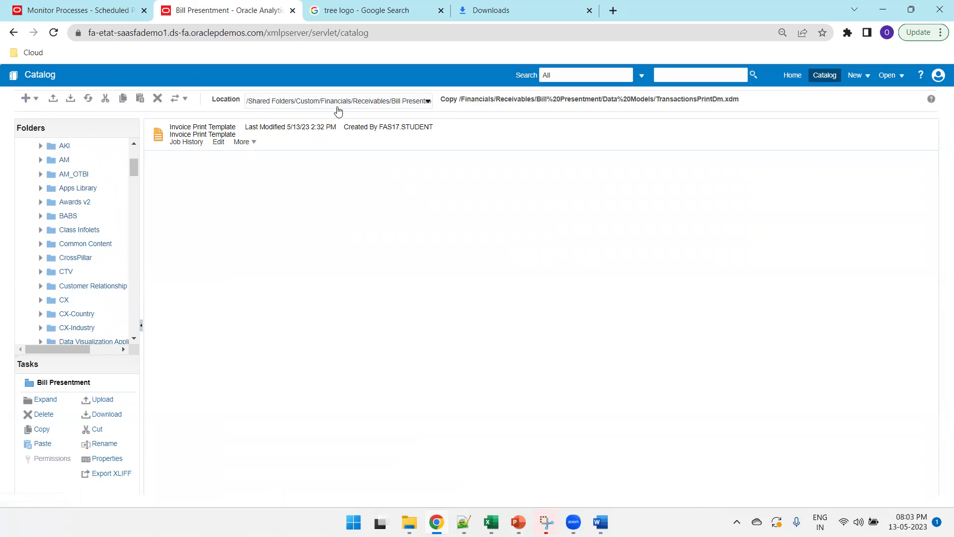
Add a 'Data Models' folder under custom Bill Presentment holding the pasted Transactions Print Data Model
left_click(27, 99)
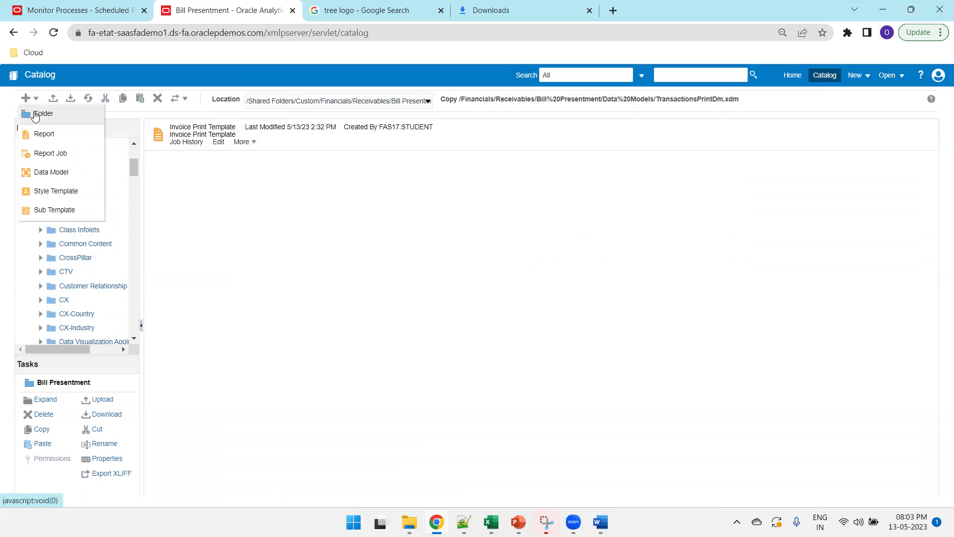
left_click(35, 114)
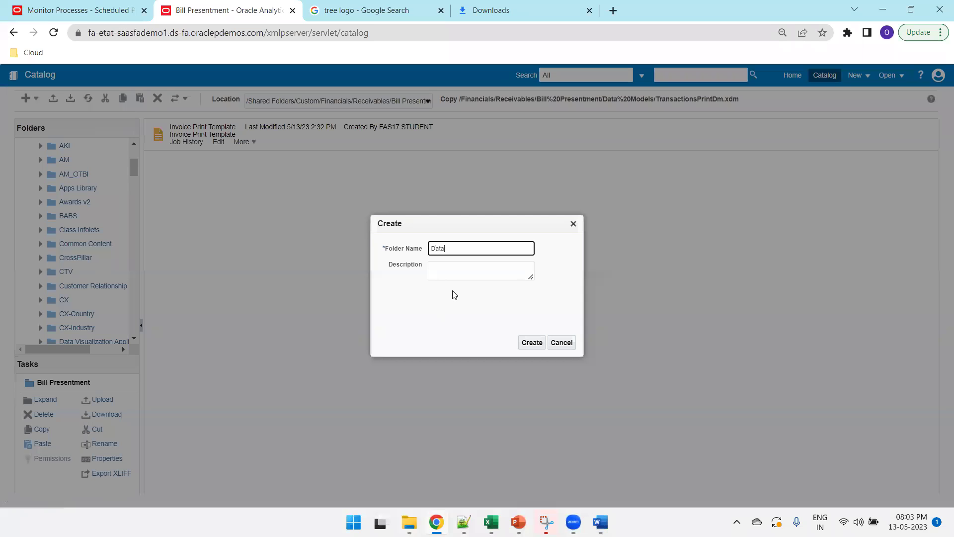
key("Return")
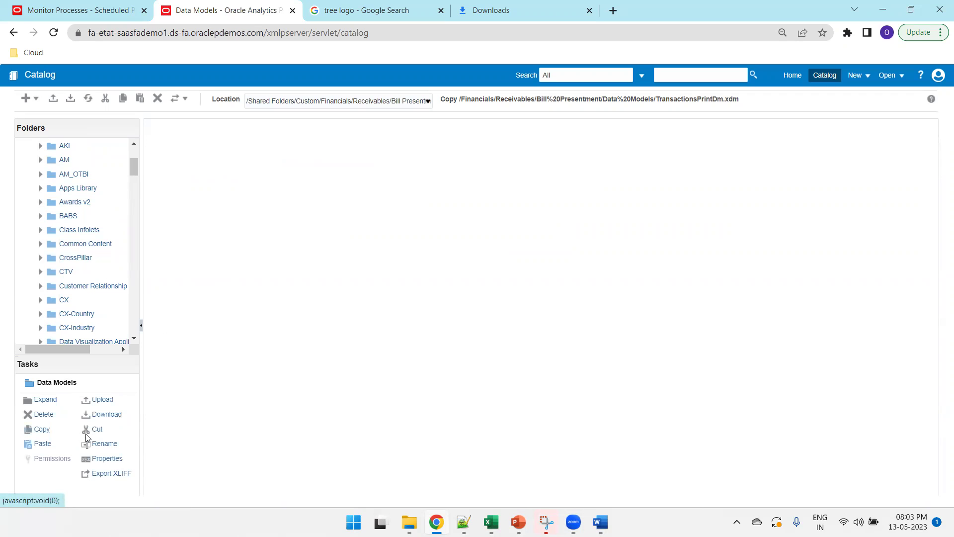
left_click(44, 444)
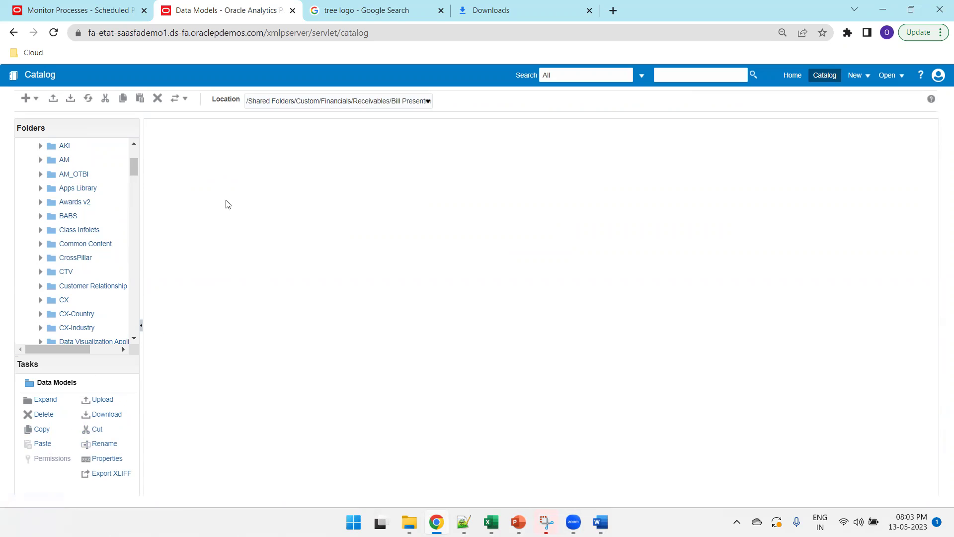
left_click(115, 213)
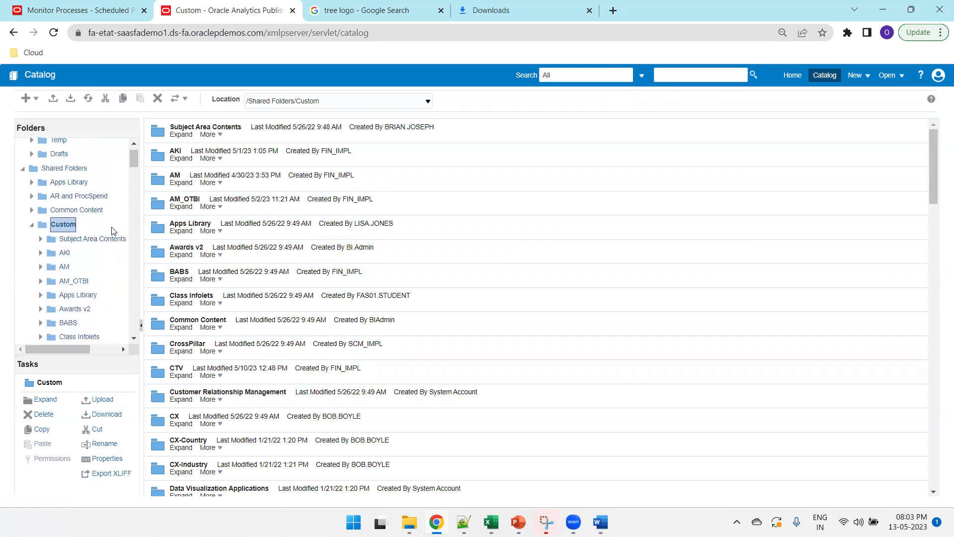
Open the Invoice Print Template from the custom Bill Presentment folder for editing
scroll(114, 231, "down", 7)
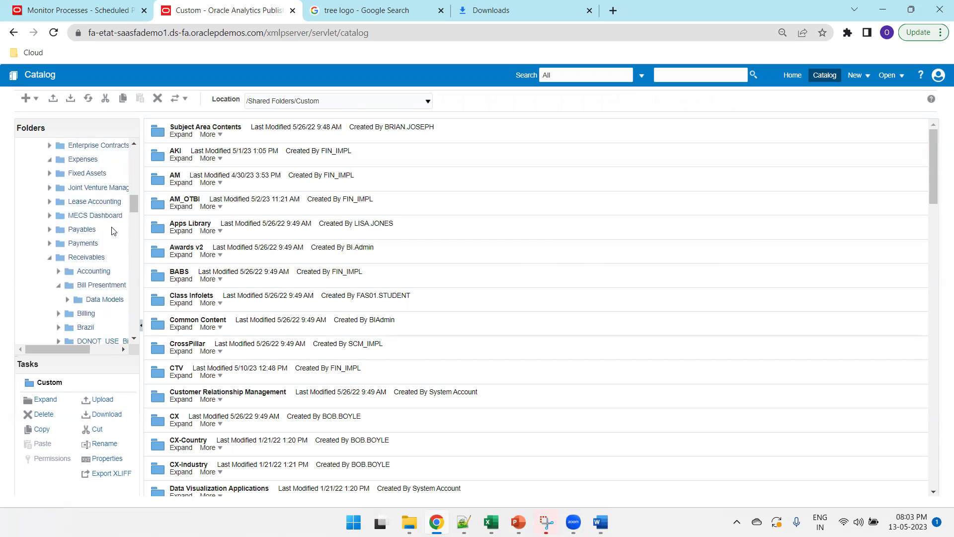
left_click(100, 223)
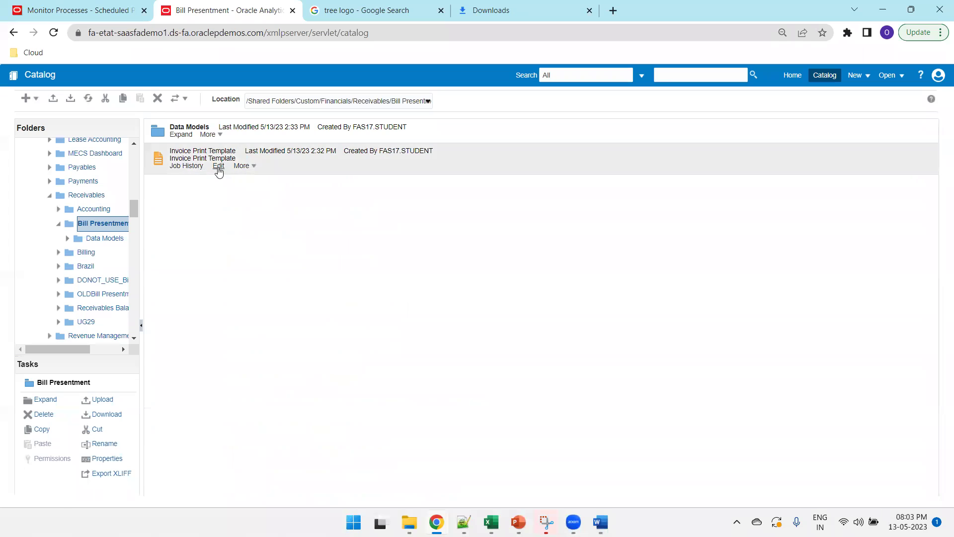
left_click(219, 166)
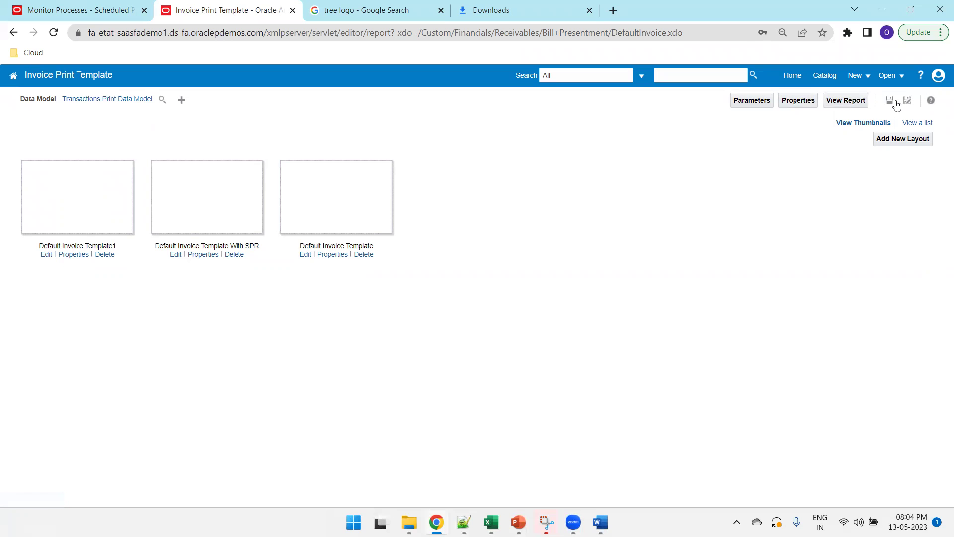
left_click(107, 11)
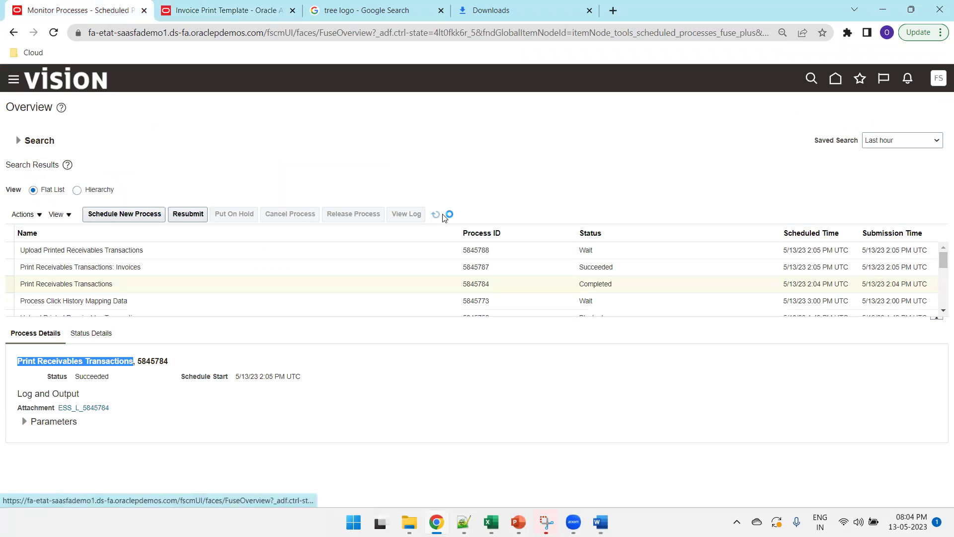
Refresh the process list, view the downloaded outputDocument (1).pdf, then return to Scheduled Processes
left_click(125, 213)
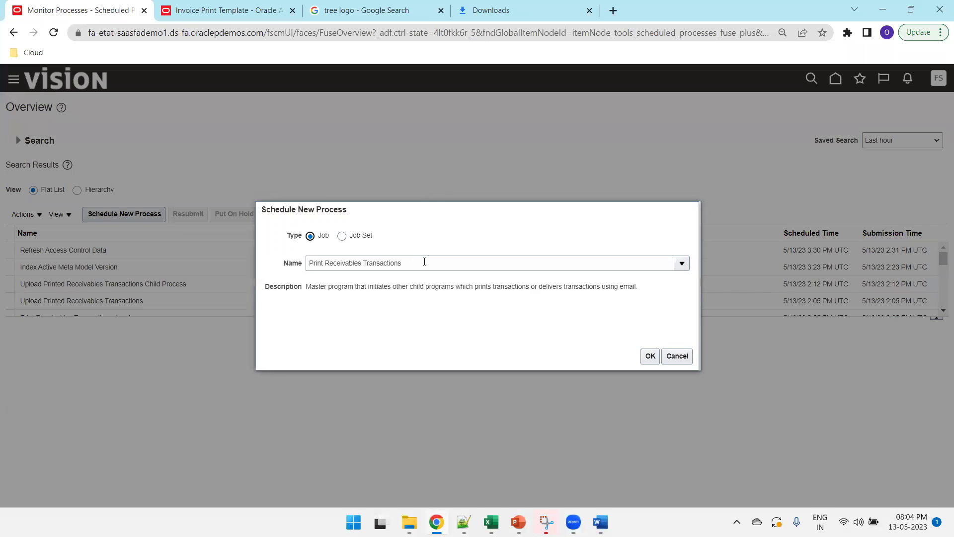
left_click(650, 356)
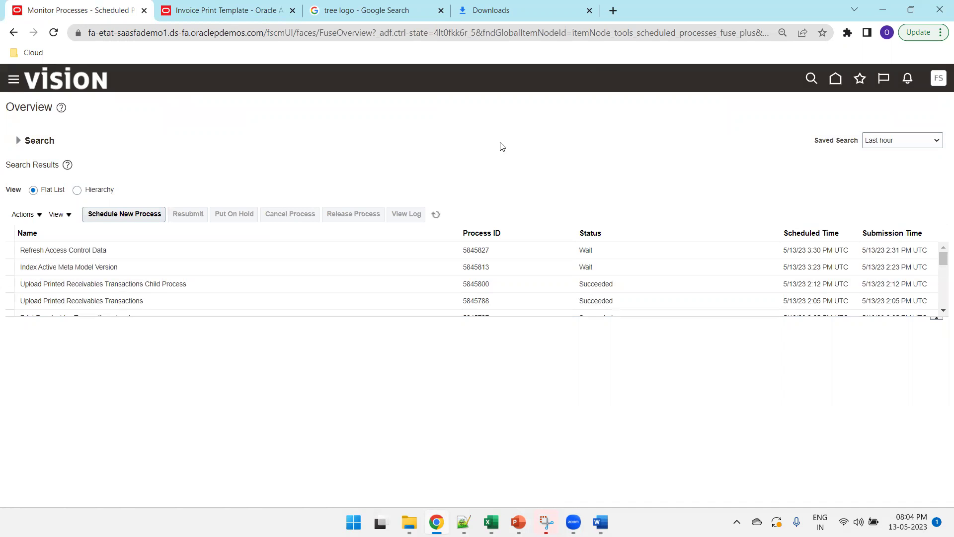
key("ctrl+j")
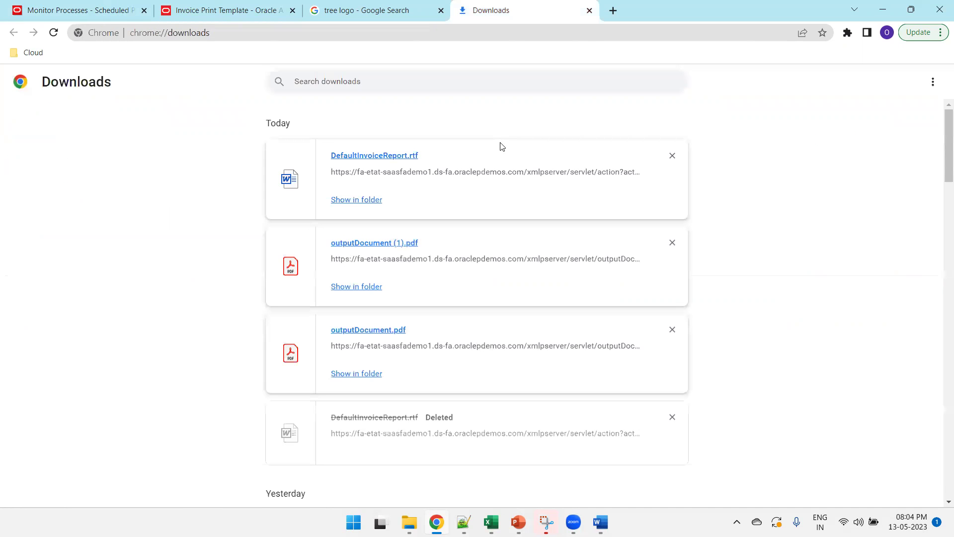
left_click(392, 244)
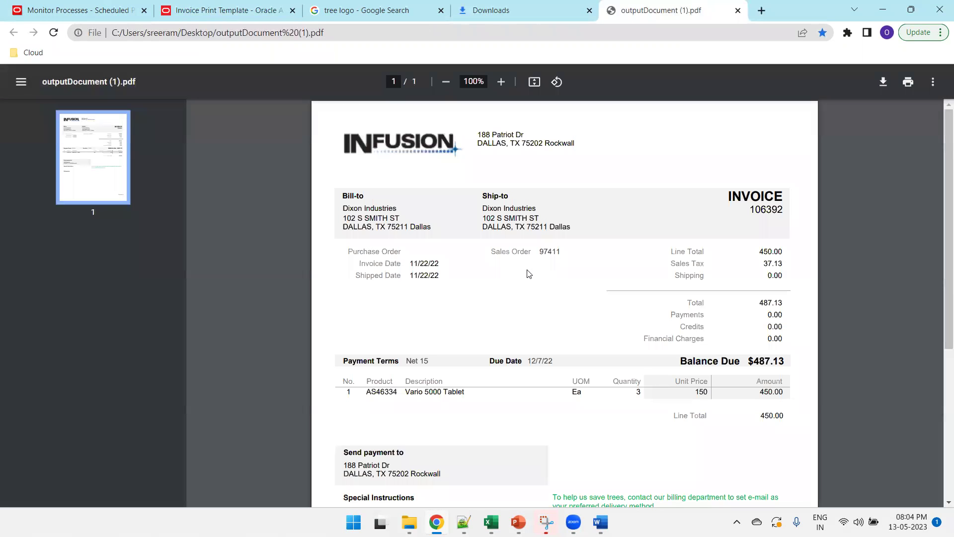
left_click(80, 10)
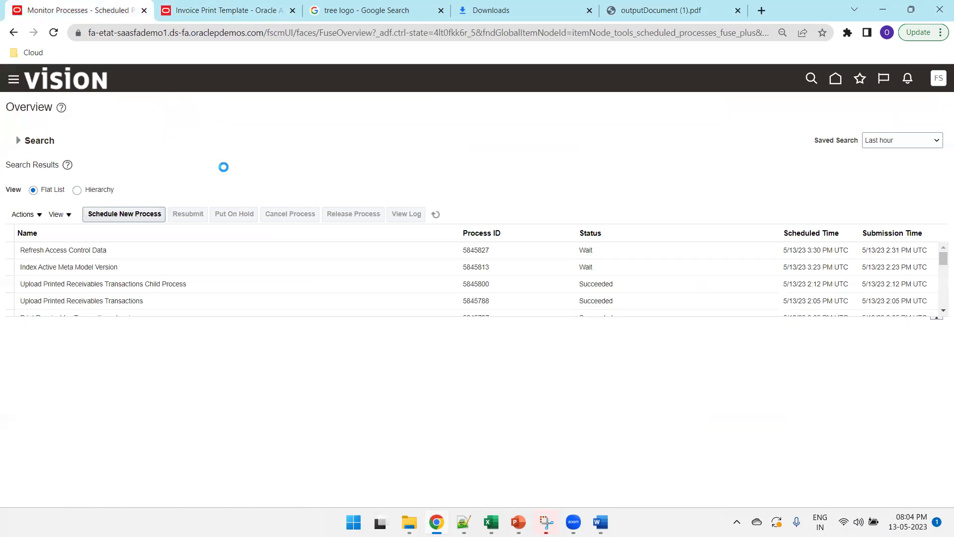
Schedule Print Receivables Transactions for US1 Business Unit with Transactions to Print set to All
left_click(152, 212)
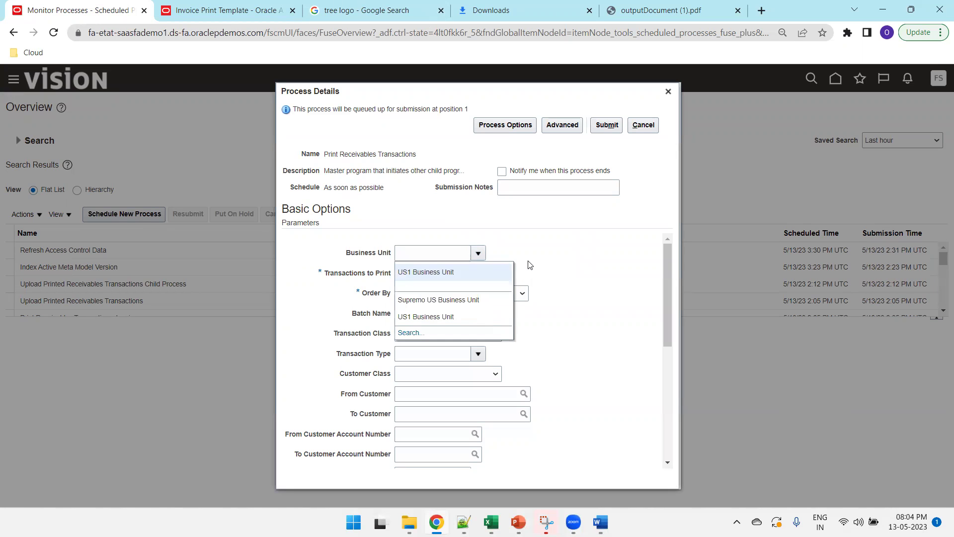
left_click(469, 280)
left_click(454, 282)
left_click(422, 288)
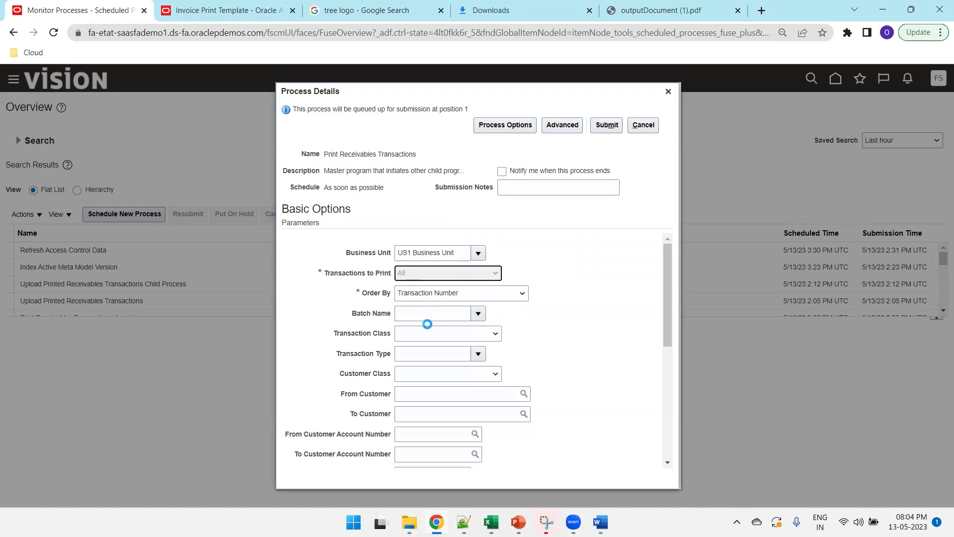
scroll(420, 378, "down", 2)
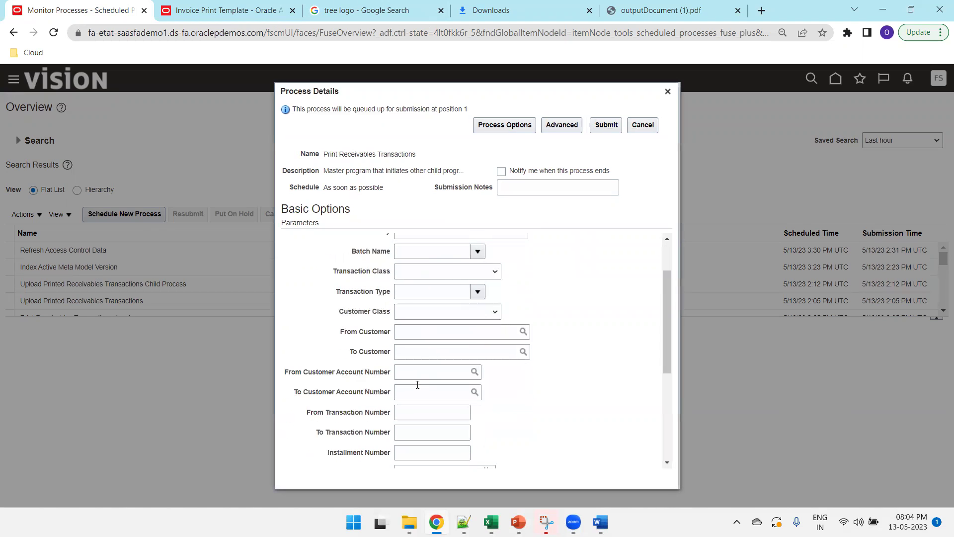
Set From and To Transaction Number to 106392, checking the invoice number in the PDF
left_click(404, 412)
type("Default Invoice Template")
triple_click(404, 412)
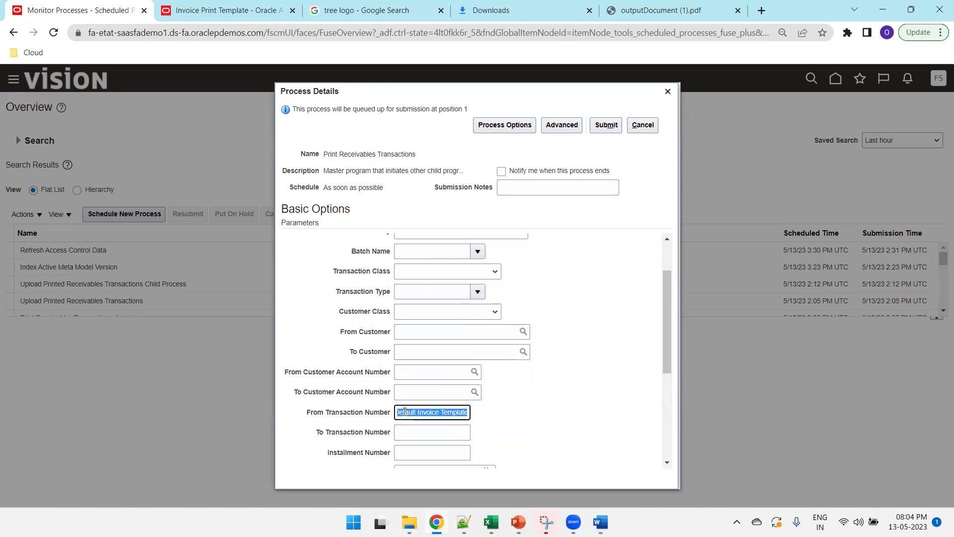
key("BackSpace")
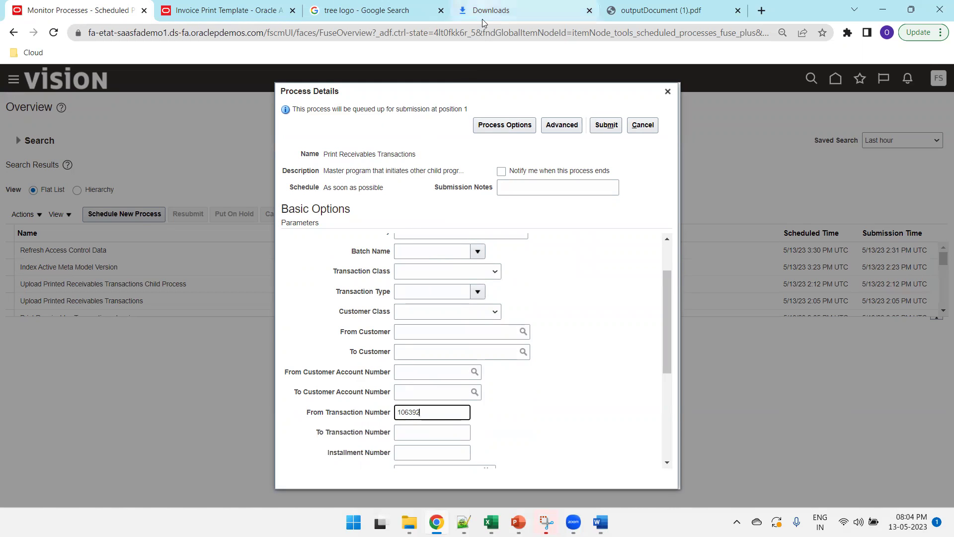
key("ctrl+9")
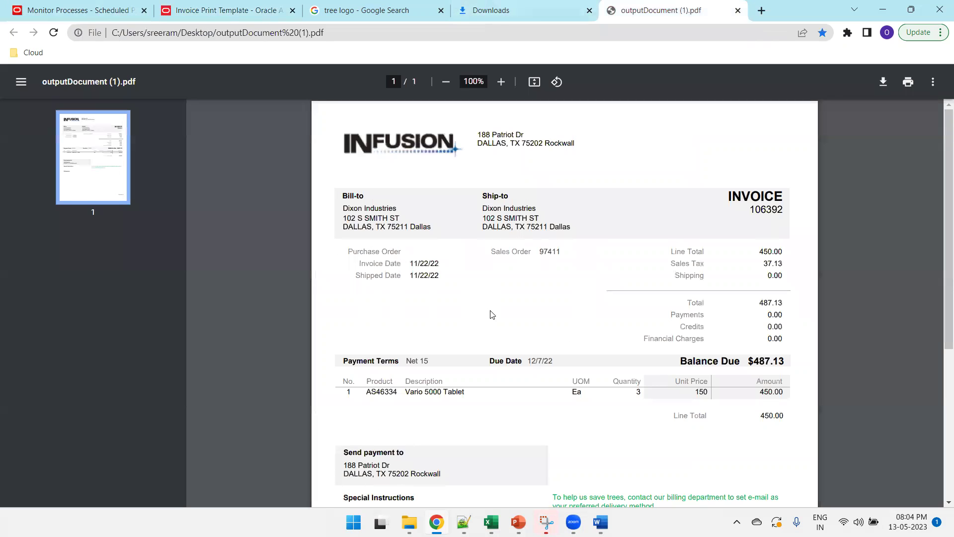
key("ctrl+1")
key("ctrl+Tab")
key("ctrl+Tab")
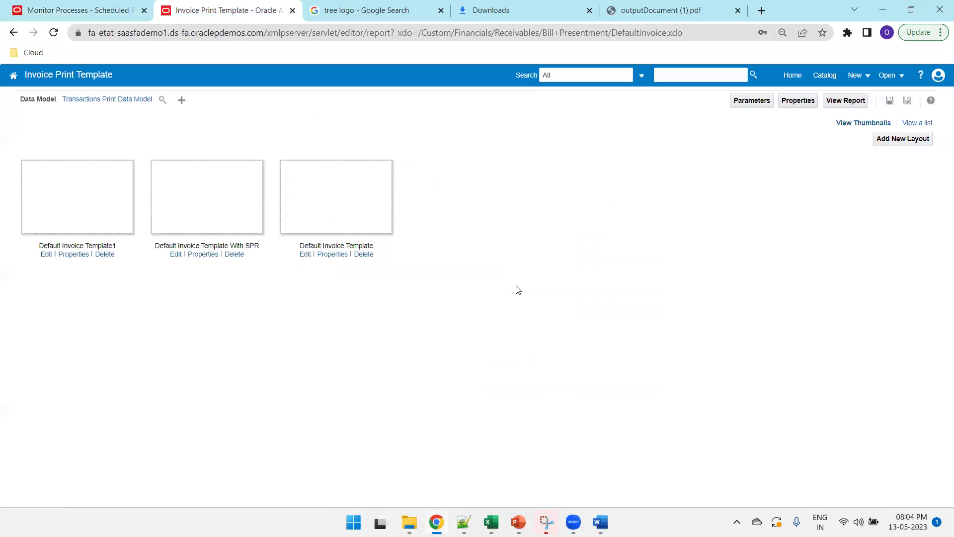
key("ctrl+9")
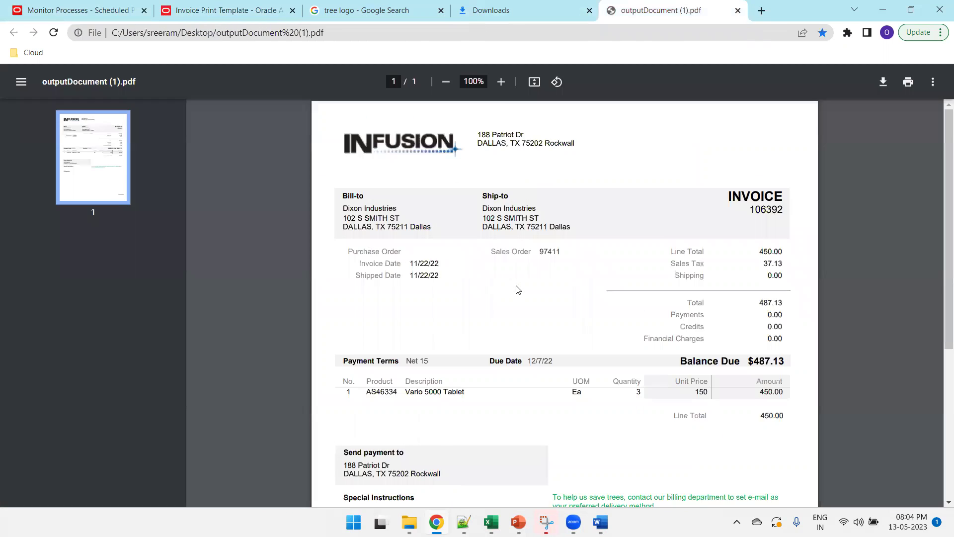
key("ctrl+1")
left_click(455, 432)
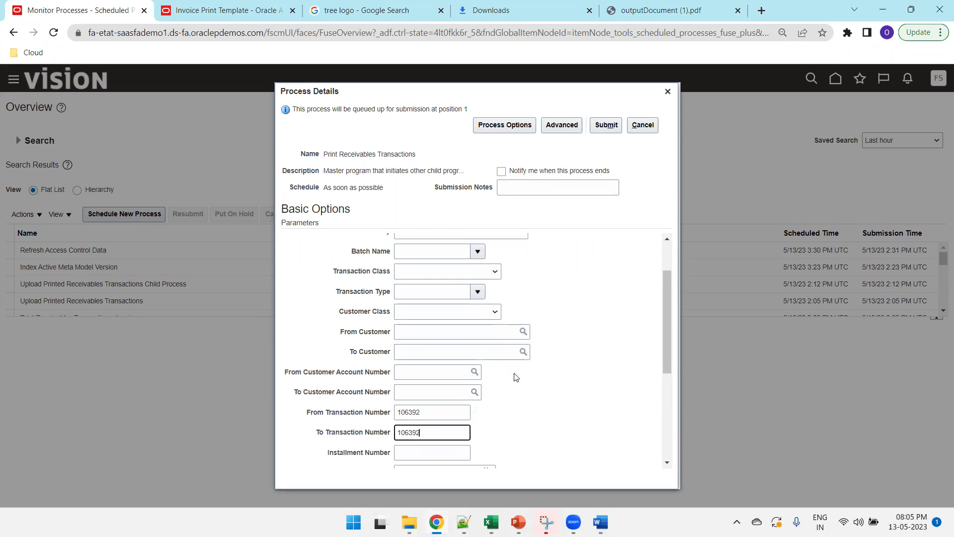
scroll(533, 354, "down", 1)
scroll(532, 362, "up", 2)
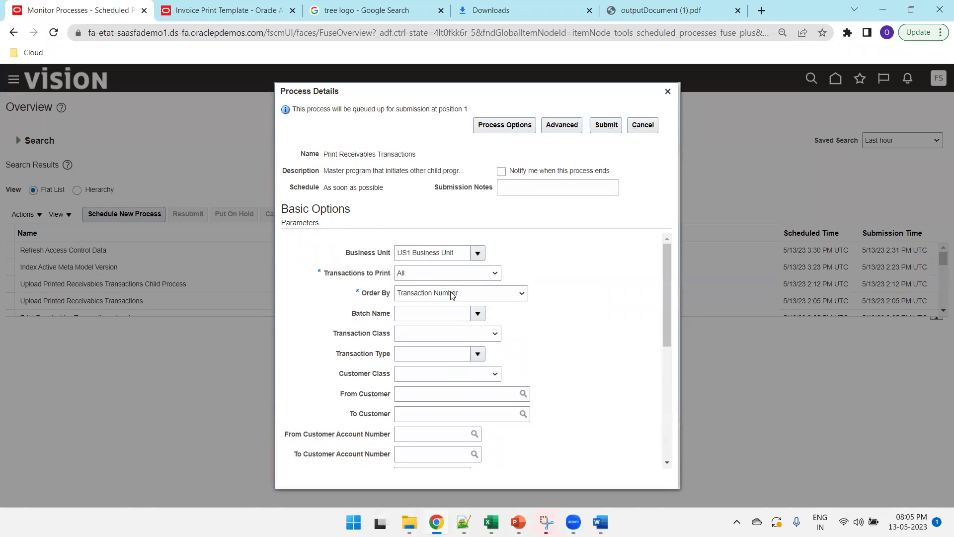
scroll(532, 335, "down", 4)
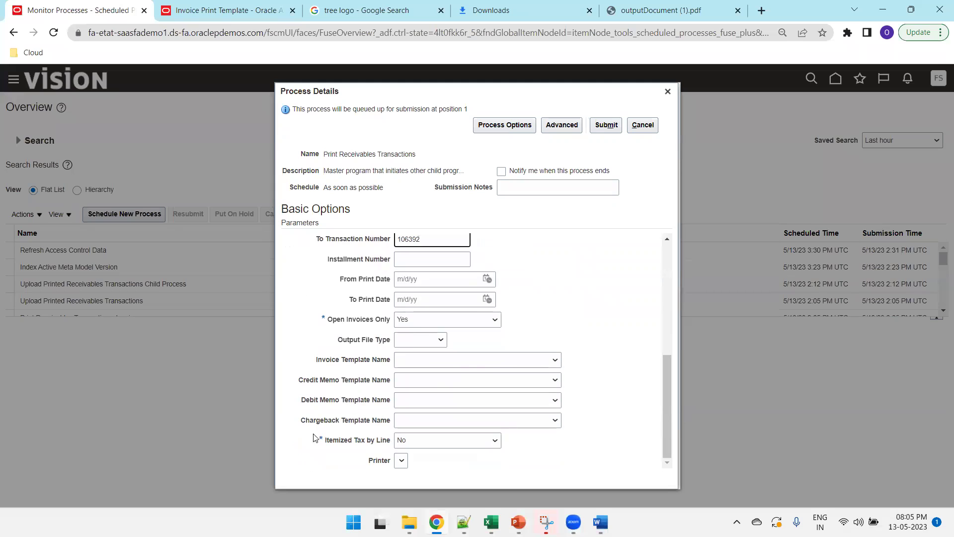
Leave the invoice template blank and submit the process
left_click(431, 362)
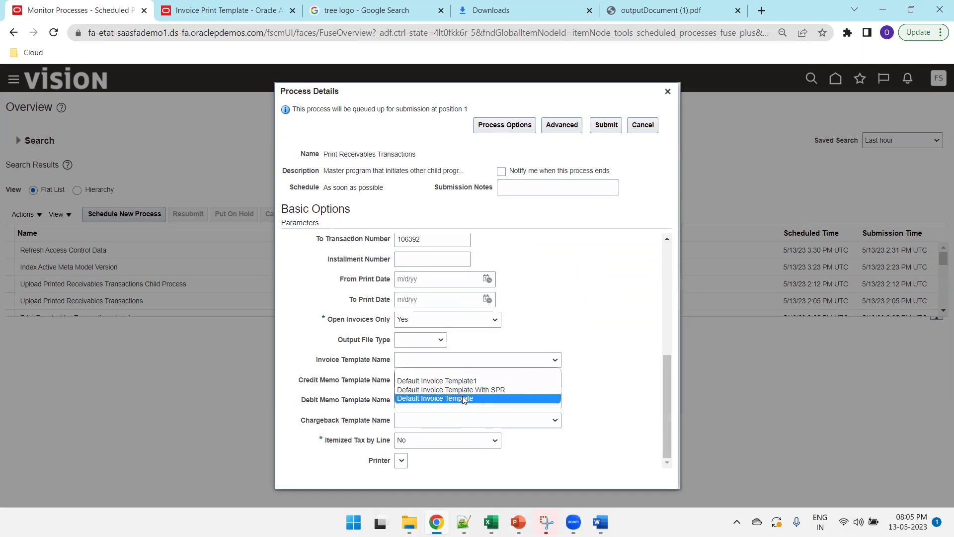
left_click(445, 372)
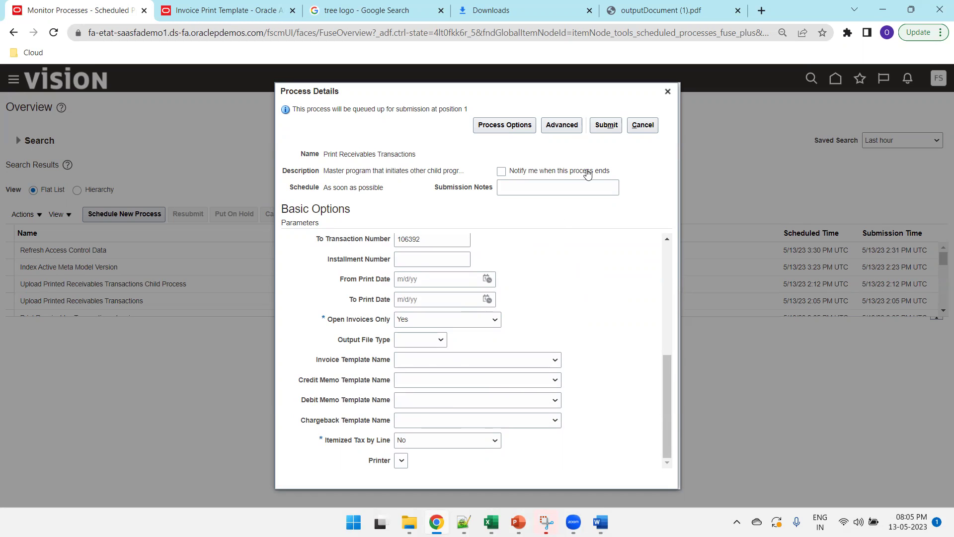
left_click(611, 129)
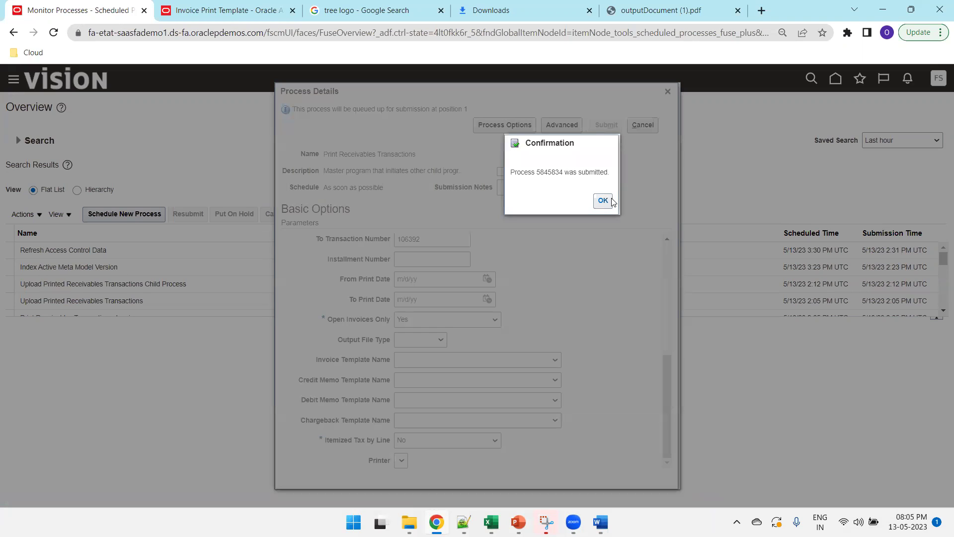
Acknowledge the confirmation and refresh until Invoices child process 5845835 shows Succeeded
left_click(609, 201)
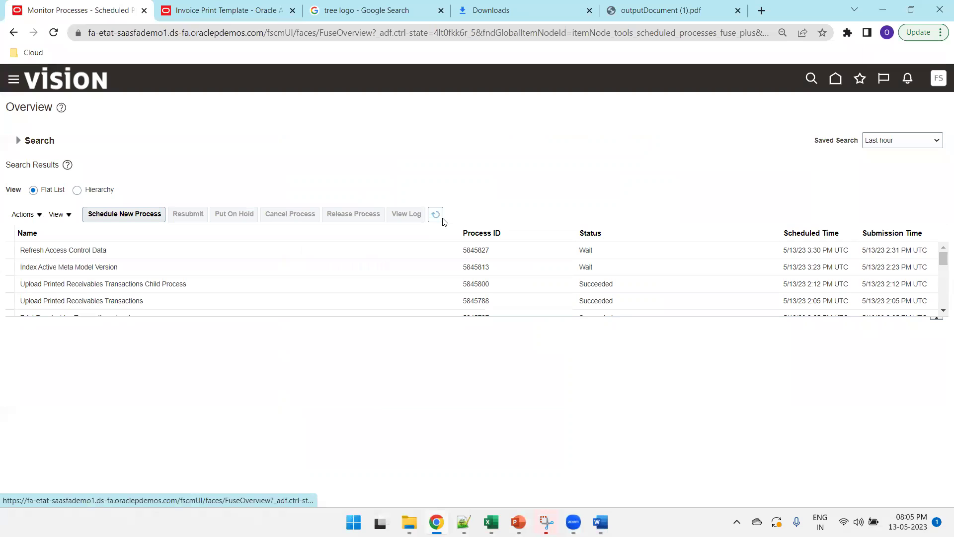
left_click(437, 214)
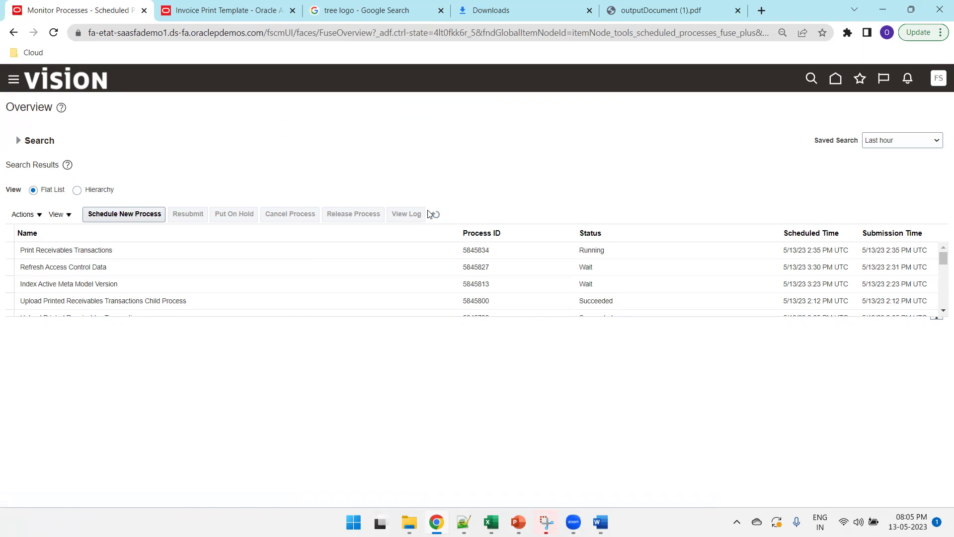
left_click(434, 214)
left_click(141, 253)
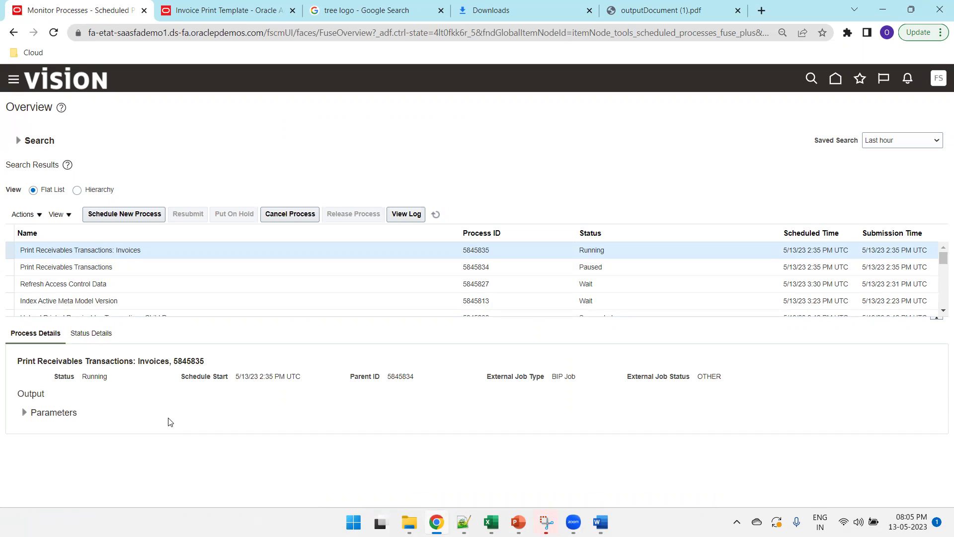
left_click(433, 216)
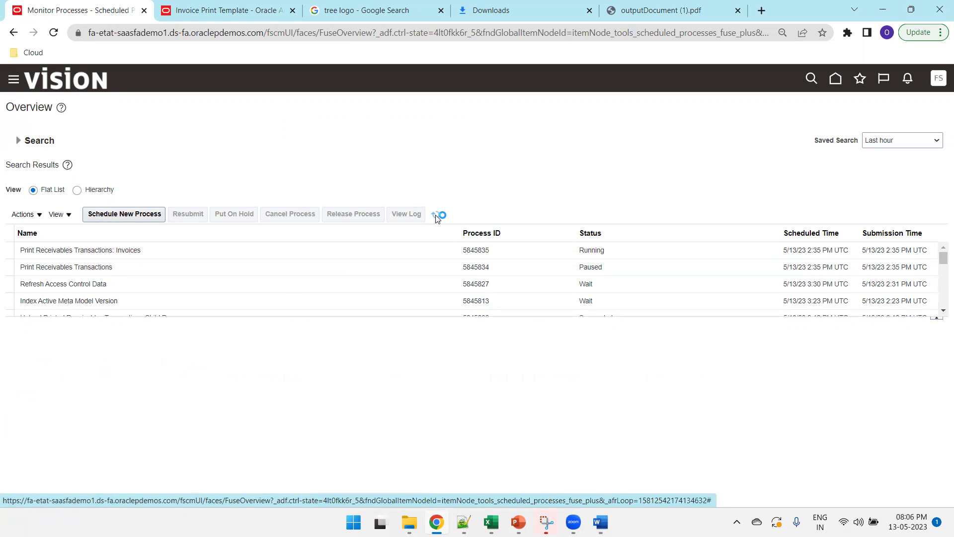
left_click(436, 216)
left_click(379, 245)
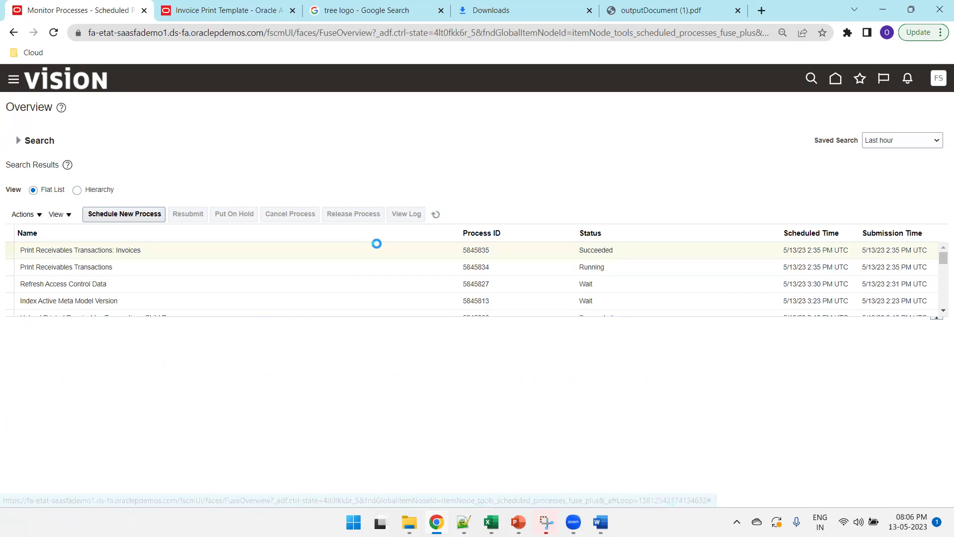
Preview output 106392_1 showing the tree logo, then return to the Invoice Print Template
left_click(437, 213)
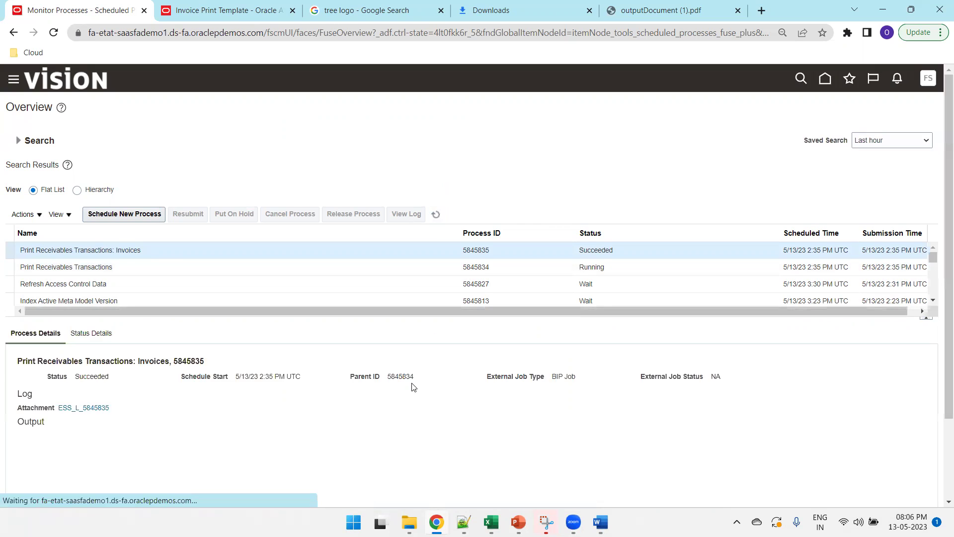
scroll(412, 388, "down", 1)
scroll(412, 387, "down", 1)
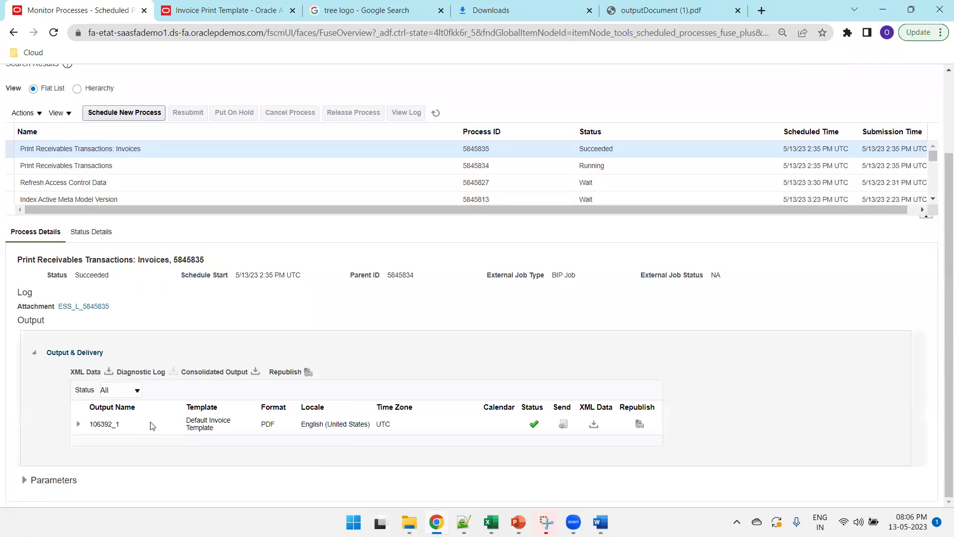
left_click(111, 424)
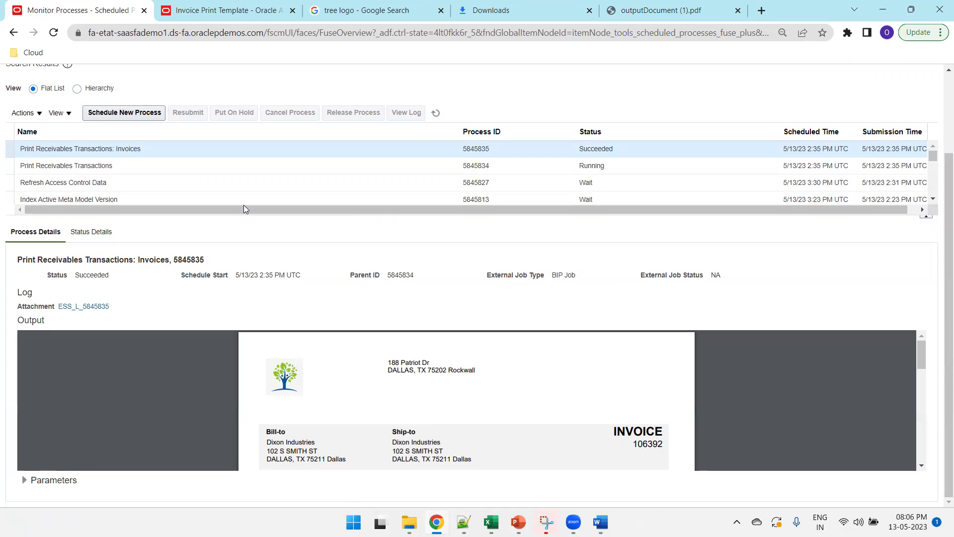
left_click(230, 21)
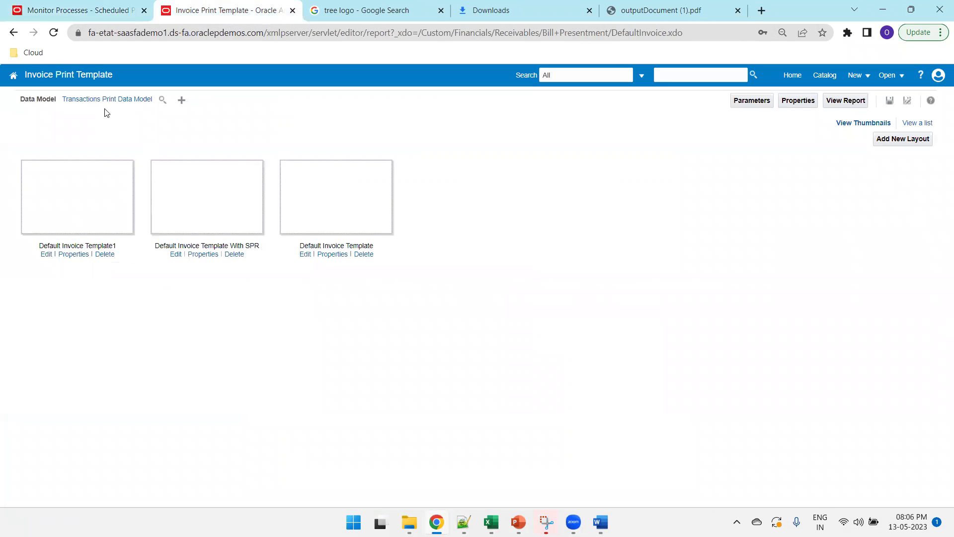